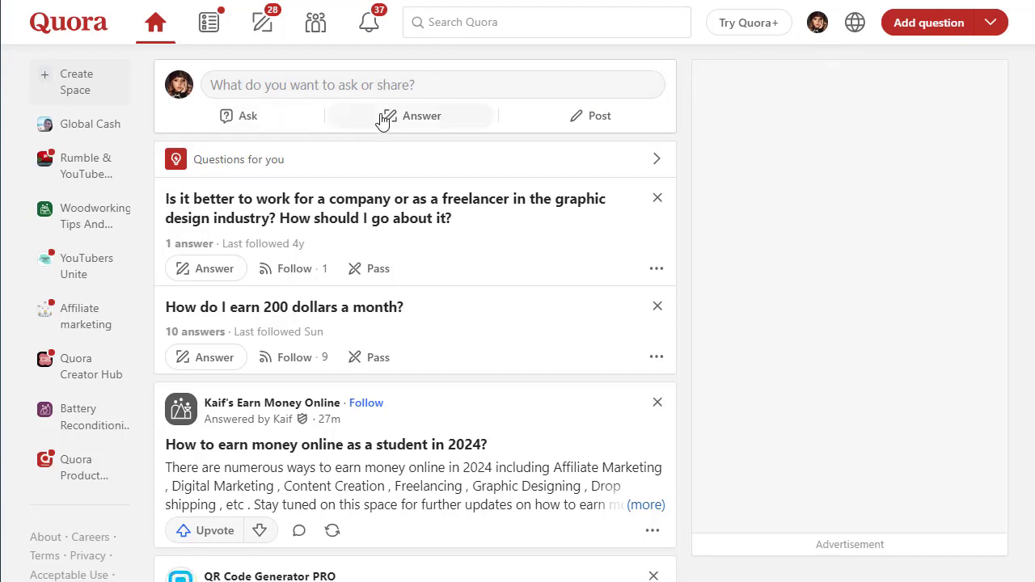
# Step: Open the form for creating a new Space and select its suggested name for replacement
pyautogui.click(317, 29)
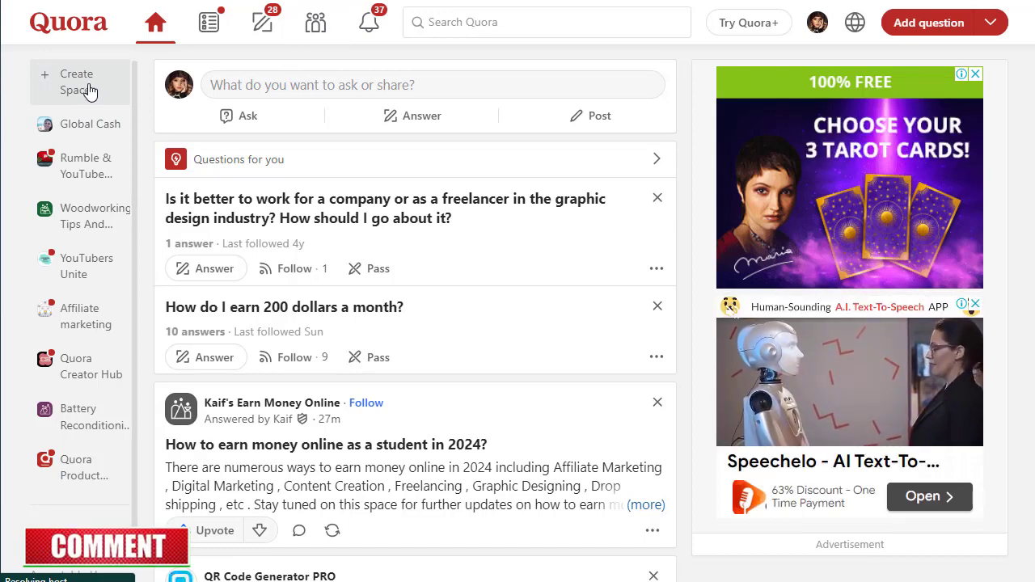
pyautogui.click(86, 90)
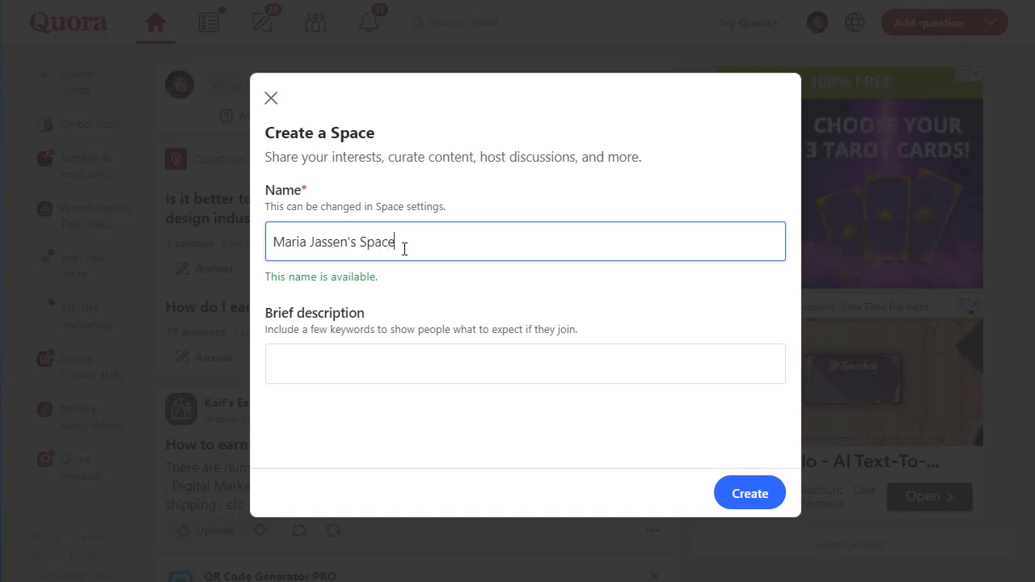
pyautogui.moveTo(405, 247); pyautogui.dragTo(269, 252)
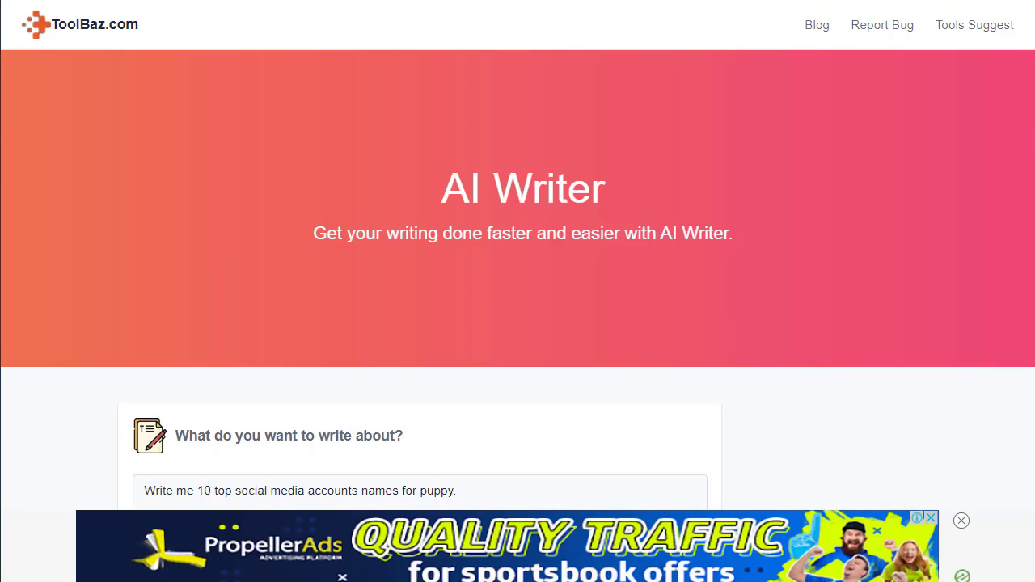
# Step: In ToolBaz AI Writer, set creativity to 10/10 for the puppy social media account names prompt and attempt the human verification
pyautogui.scroll(-3, 370, 227)
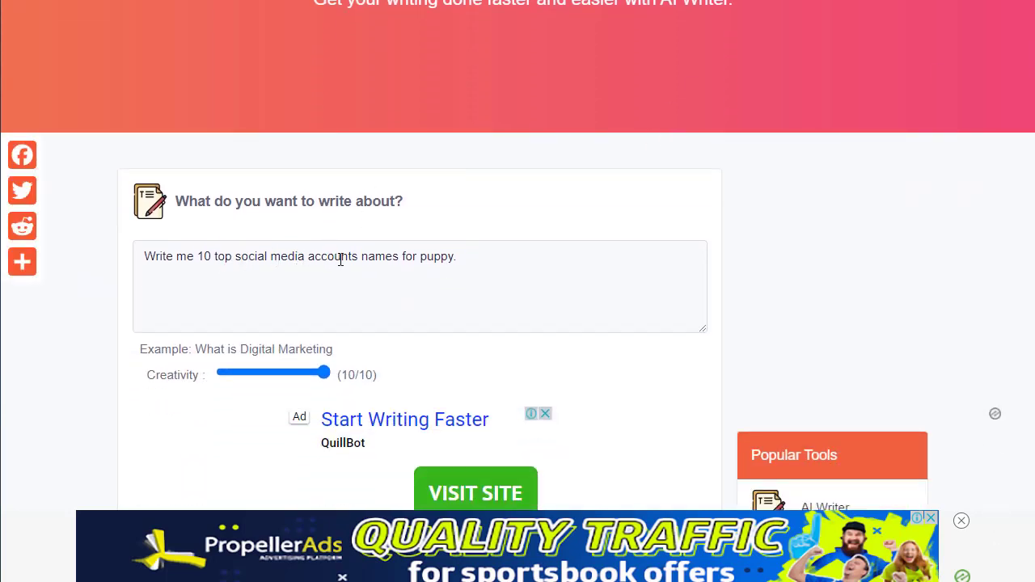
pyautogui.moveTo(469, 256); pyautogui.dragTo(134, 283)
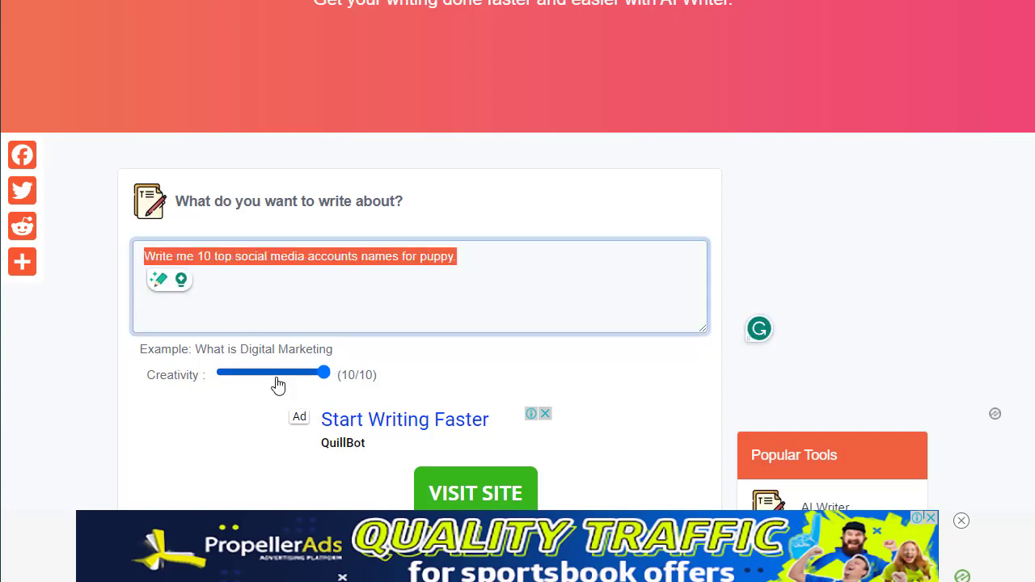
pyautogui.moveTo(278, 377); pyautogui.dragTo(360, 379)
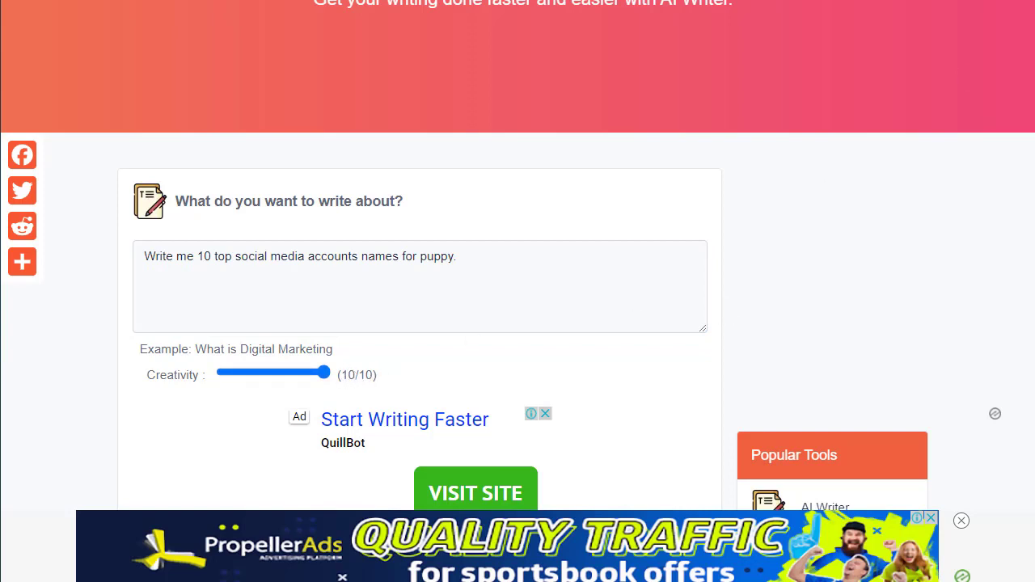
pyautogui.scroll(-4, 568, 272)
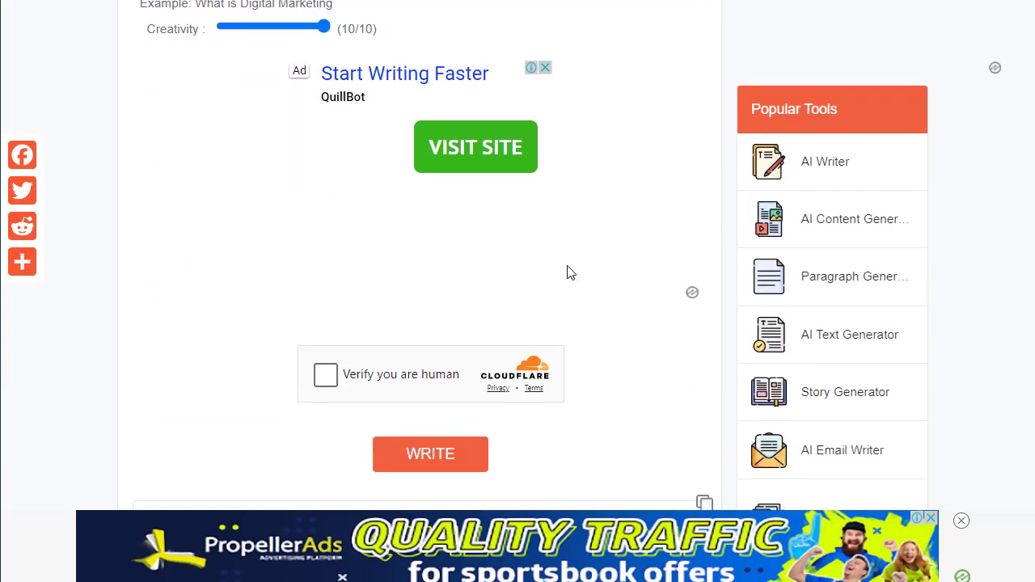
pyautogui.click(327, 375)
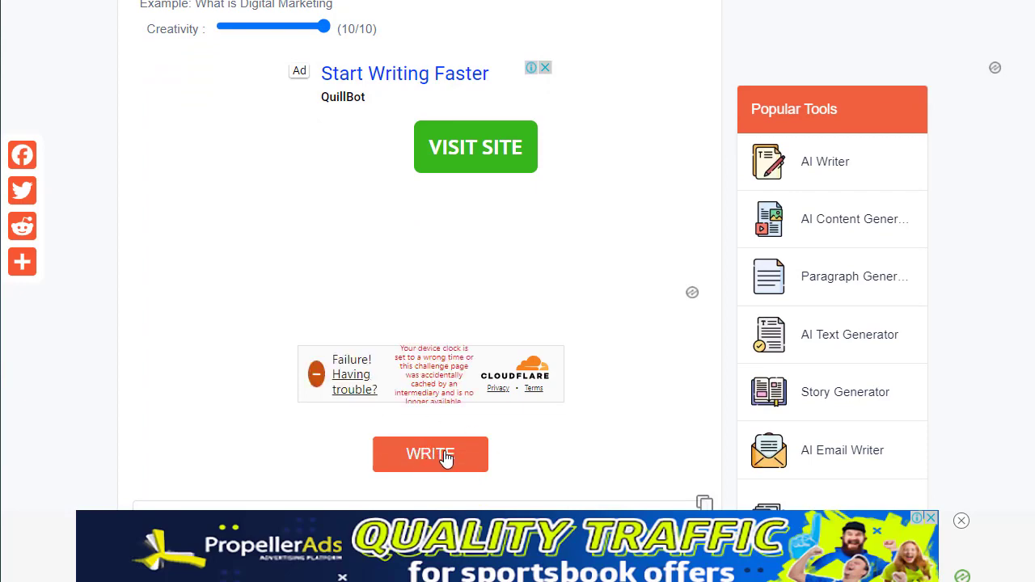
# Step: Read through the generated list of puppy accounts and copy the name mypet_story from the tenth entry
pyautogui.scroll(-6, 566, 256)
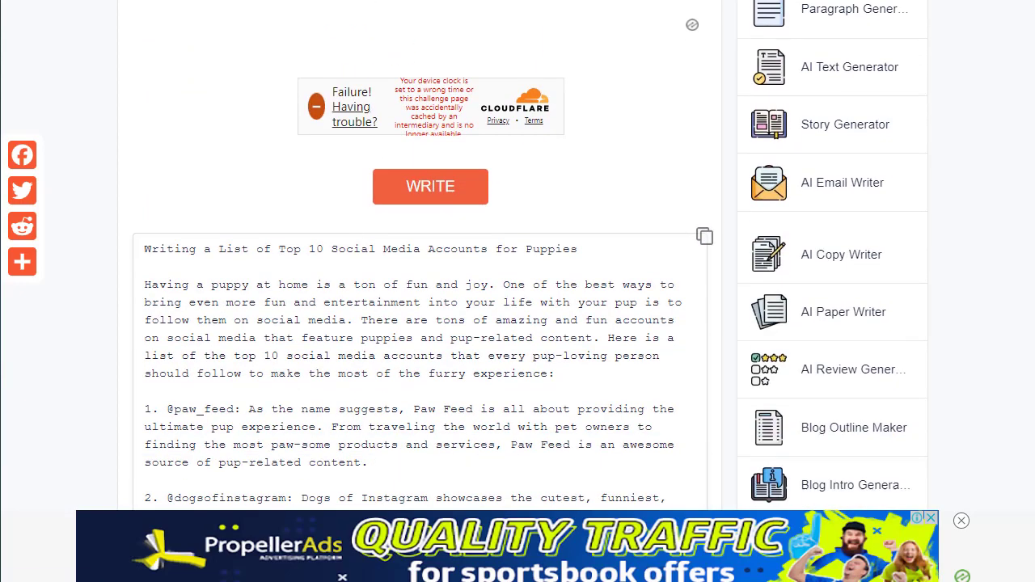
pyautogui.scroll(1, 566, 256)
pyautogui.scroll(-2, 566, 256)
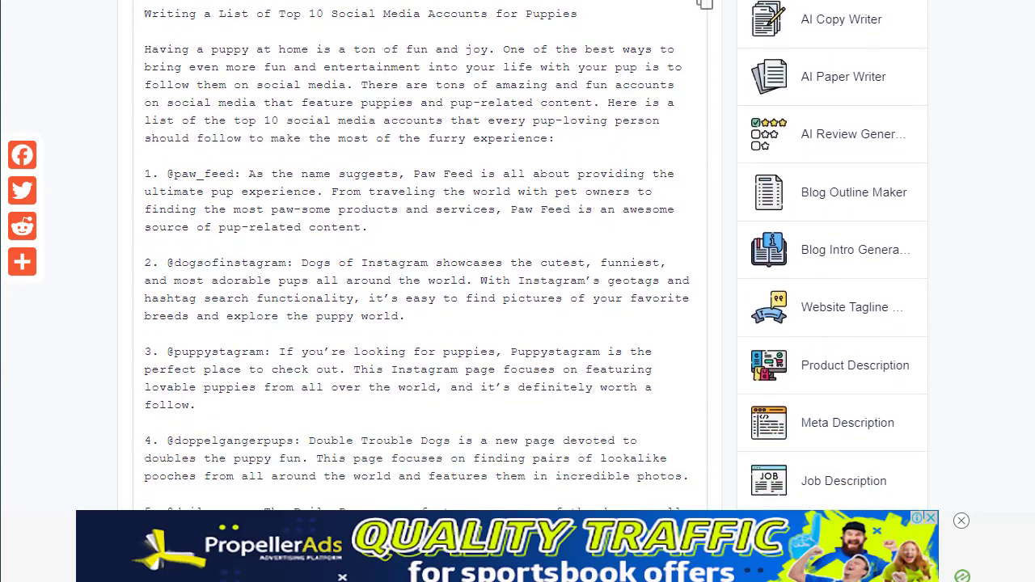
pyautogui.scroll(-1, 566, 255)
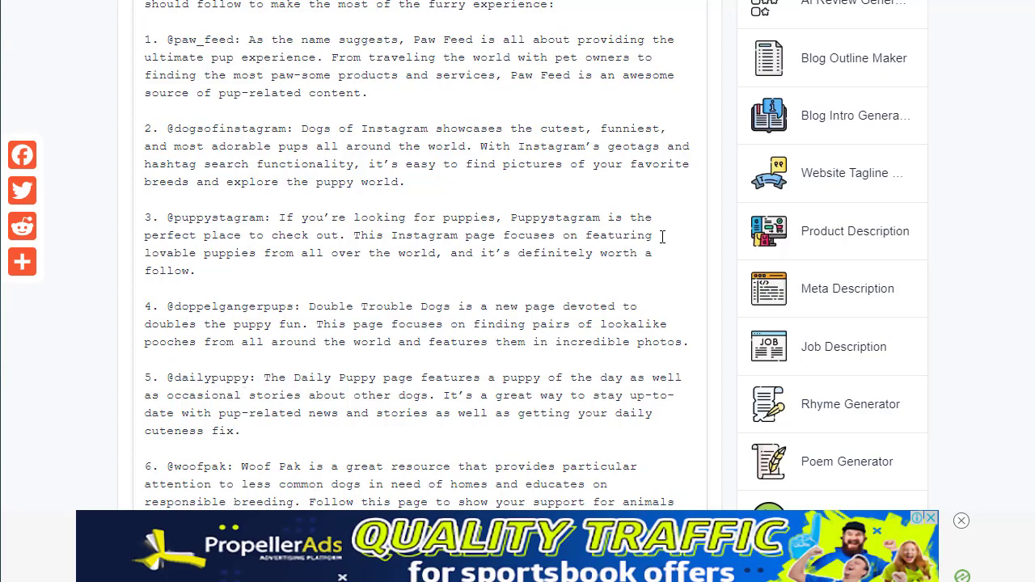
pyautogui.scroll(-1, 1010, 95)
pyautogui.scroll(-3, 536, 255)
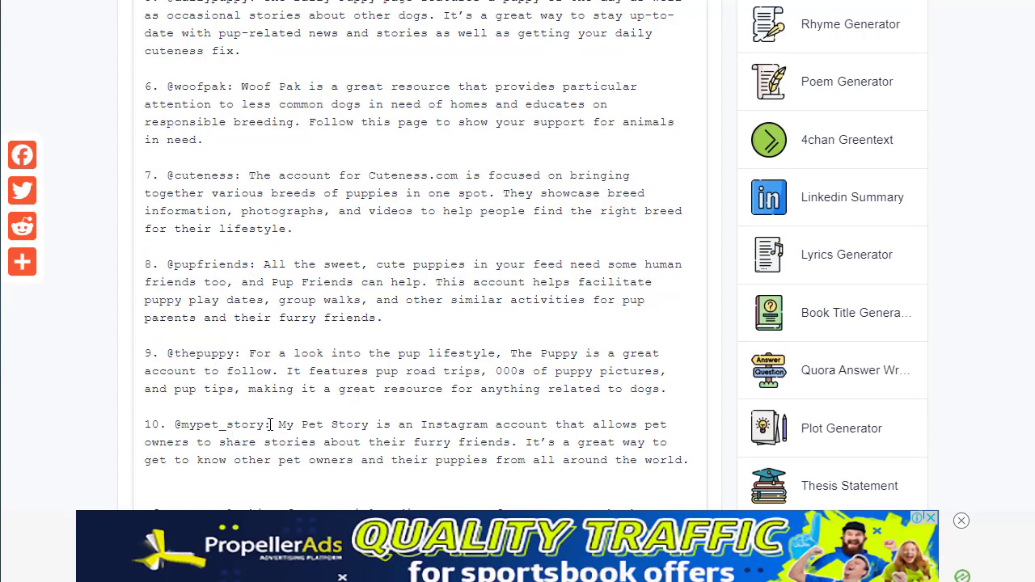
pyautogui.moveTo(269, 424); pyautogui.dragTo(184, 427)
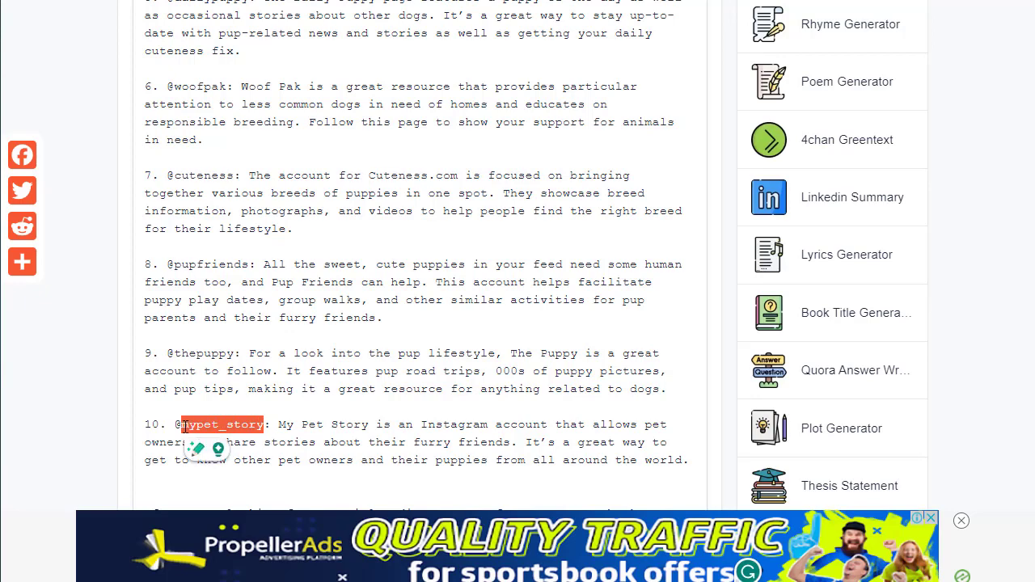
pyautogui.rightClick(191, 426)
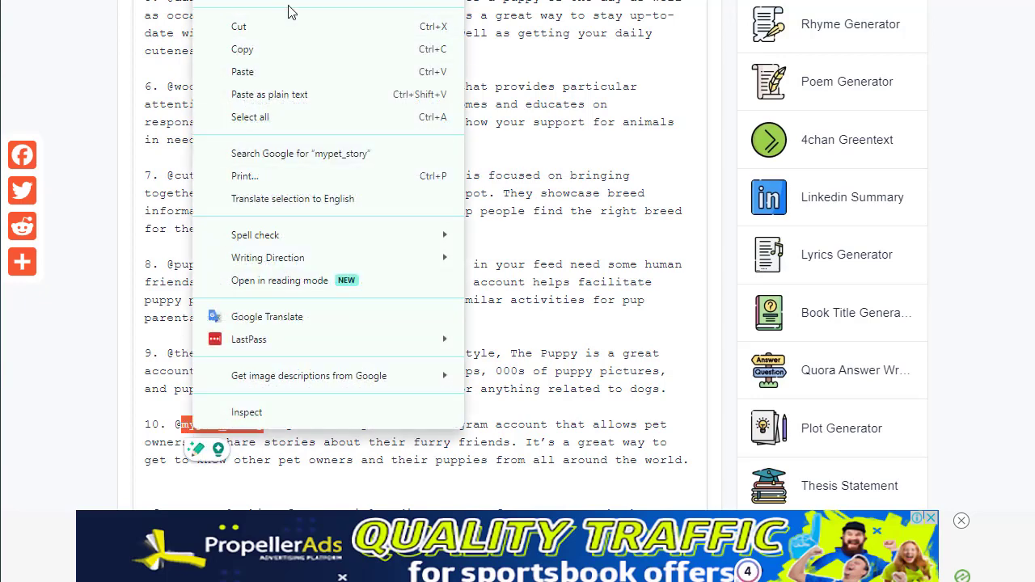
pyautogui.click(296, 50)
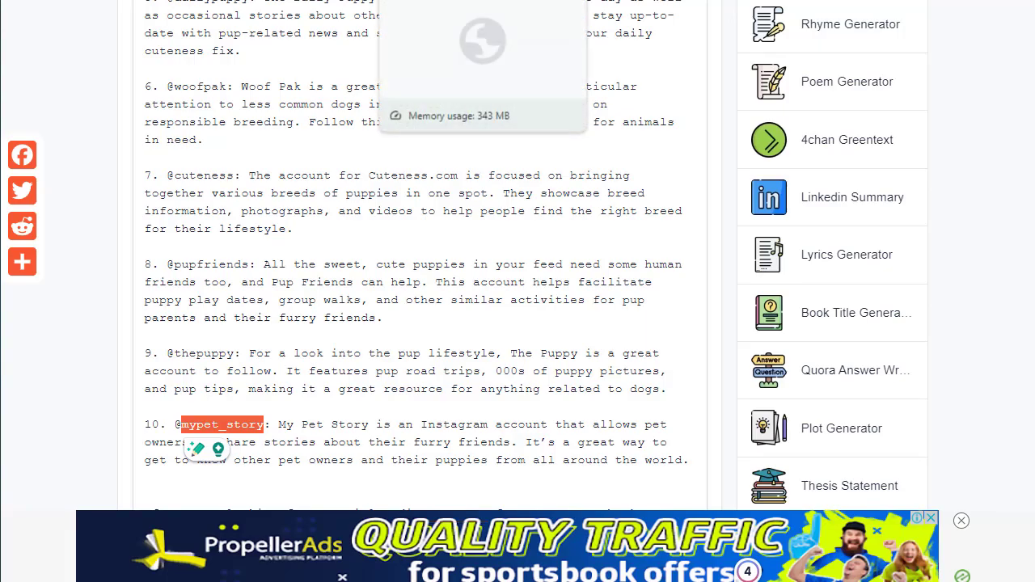
# Step: Switch back to Quora and name the new Space "Mypet Story", based on the copied account name
pyautogui.click(421, 3)
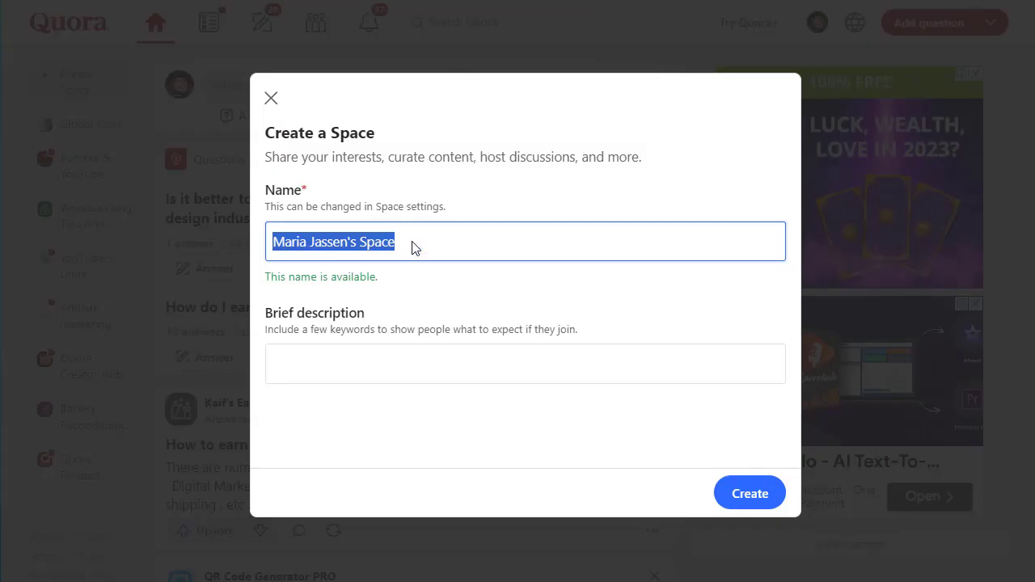
pyautogui.write('mypet_story')
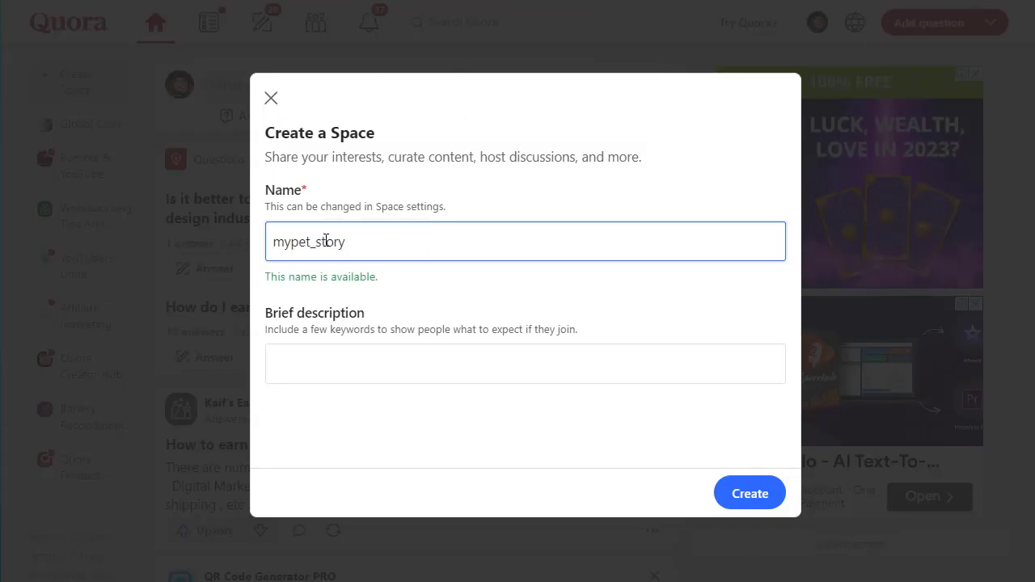
pyautogui.click(285, 244)
pyautogui.press('BackSpace')
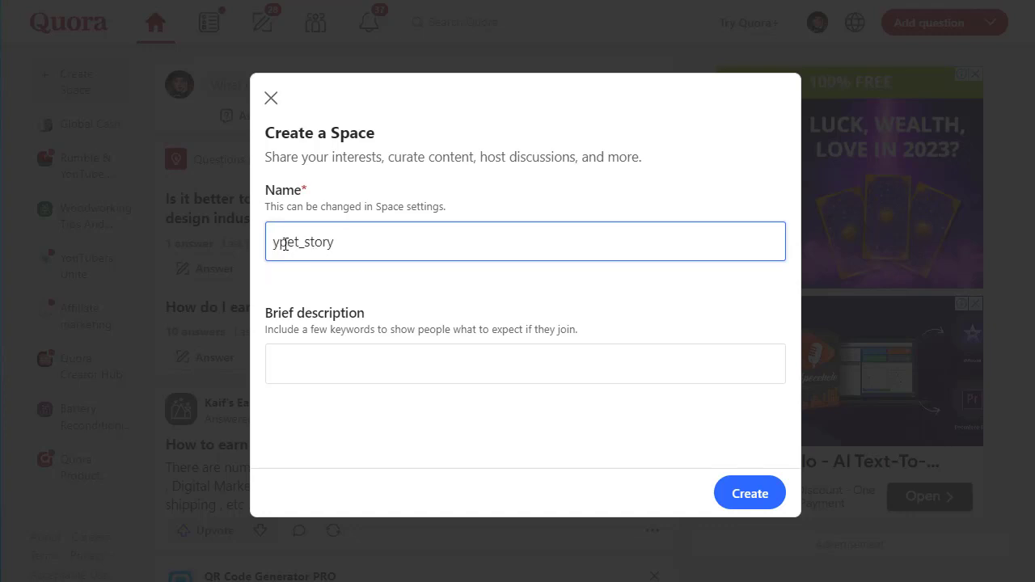
pyautogui.write('M')
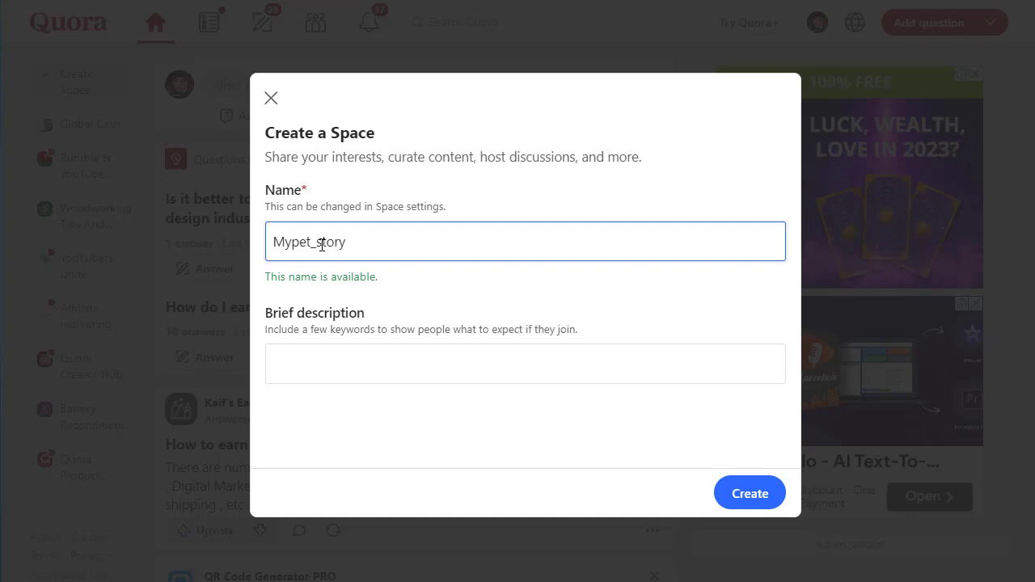
pyautogui.click(321, 245)
pyautogui.press('BackSpace')
pyautogui.press('BackSpace')
pyautogui.write('S')
pyautogui.click(390, 245)
# Step: Copy the Space's name and enter the brief description "Everything from my Mypet Story"
pyautogui.tripleClick(335, 244)
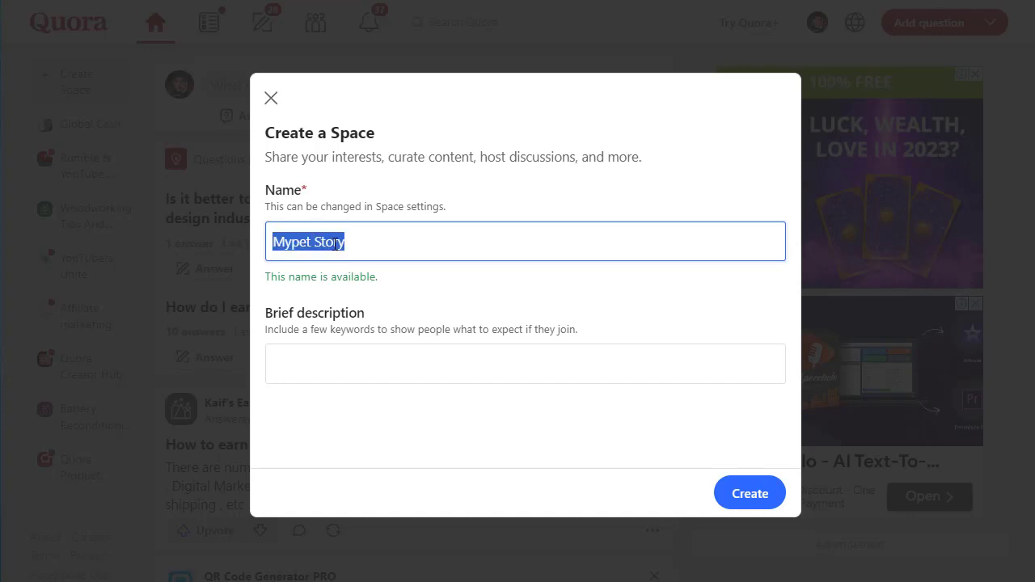
pyautogui.rightClick(327, 236)
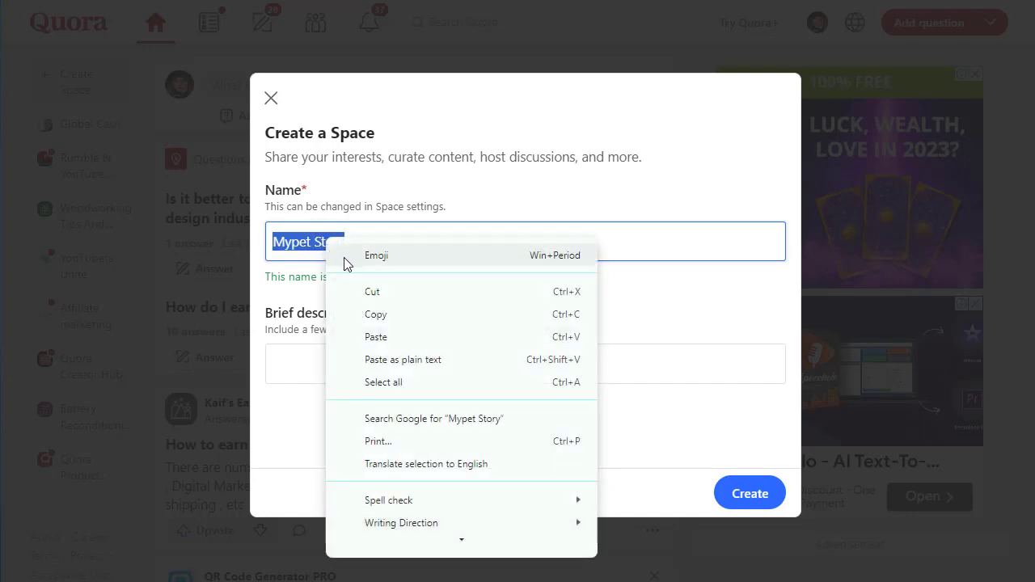
pyautogui.click(381, 316)
pyautogui.click(312, 356)
pyautogui.click(311, 356)
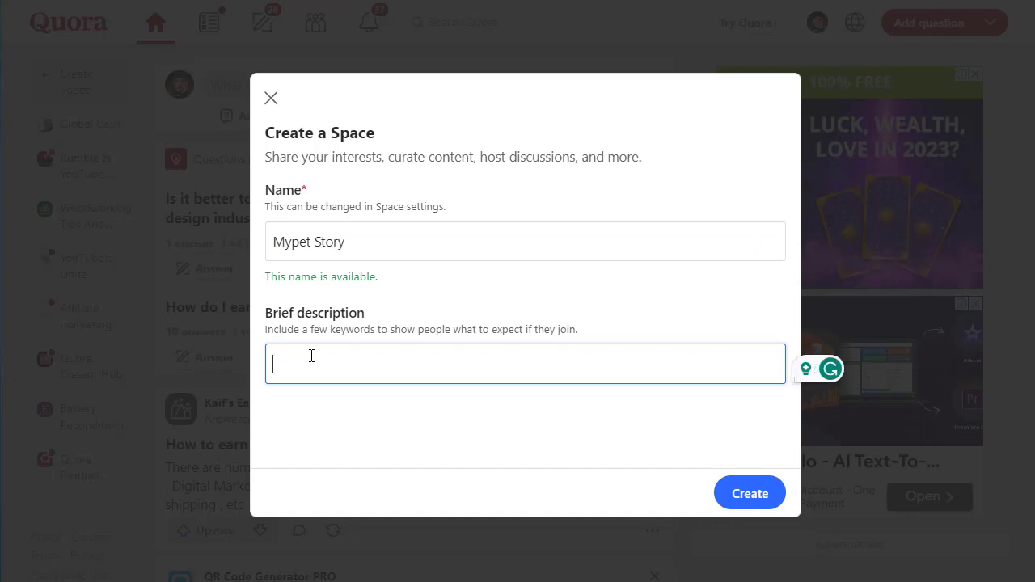
pyautogui.write('Everything fro')
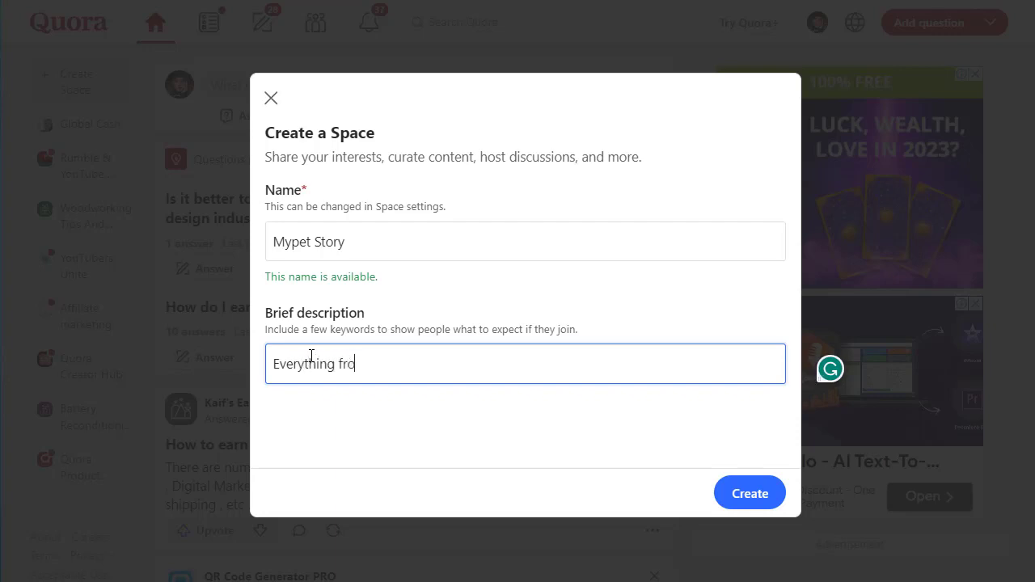
pyautogui.write('m my')
pyautogui.hotkey('ctrl', 'v')
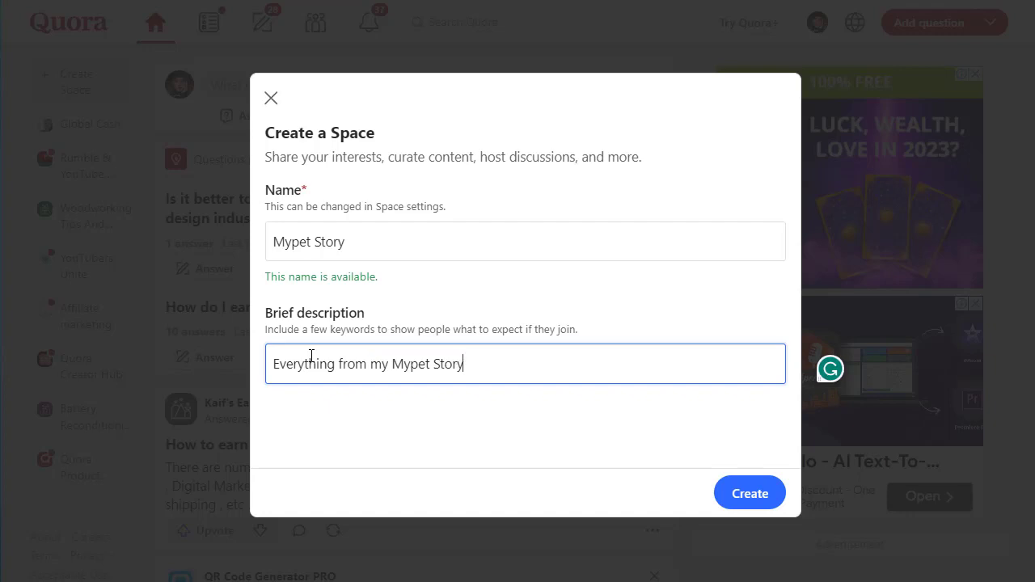
# Step: Correct the description to "Everything from Mypet Story!" and create the Space, skipping the contributor invitations
pyautogui.doubleClick(382, 368)
pyautogui.press('BackSpace')
pyautogui.press('BackSpace')
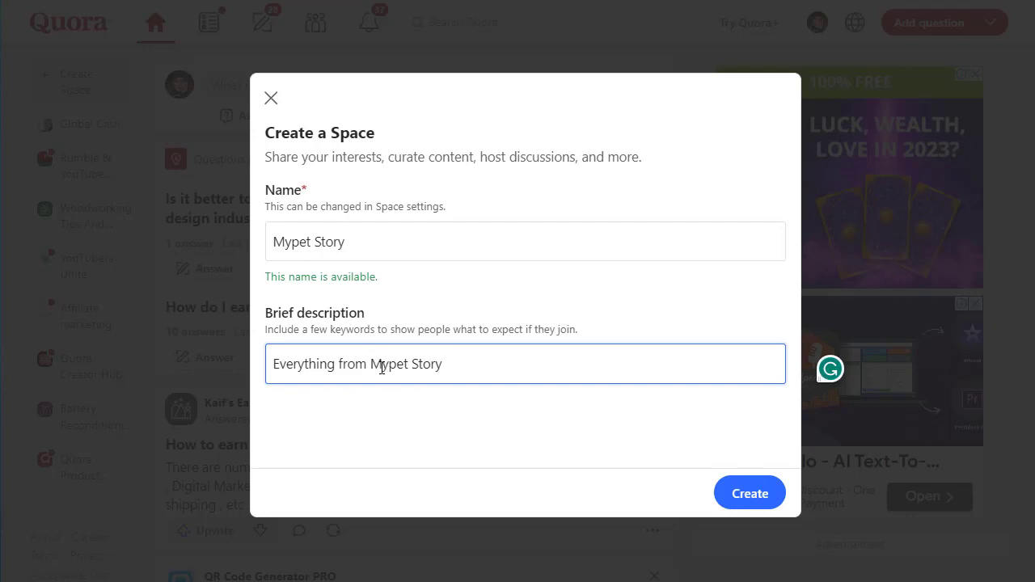
pyautogui.click(455, 364)
pyautogui.write('!')
pyautogui.click(751, 495)
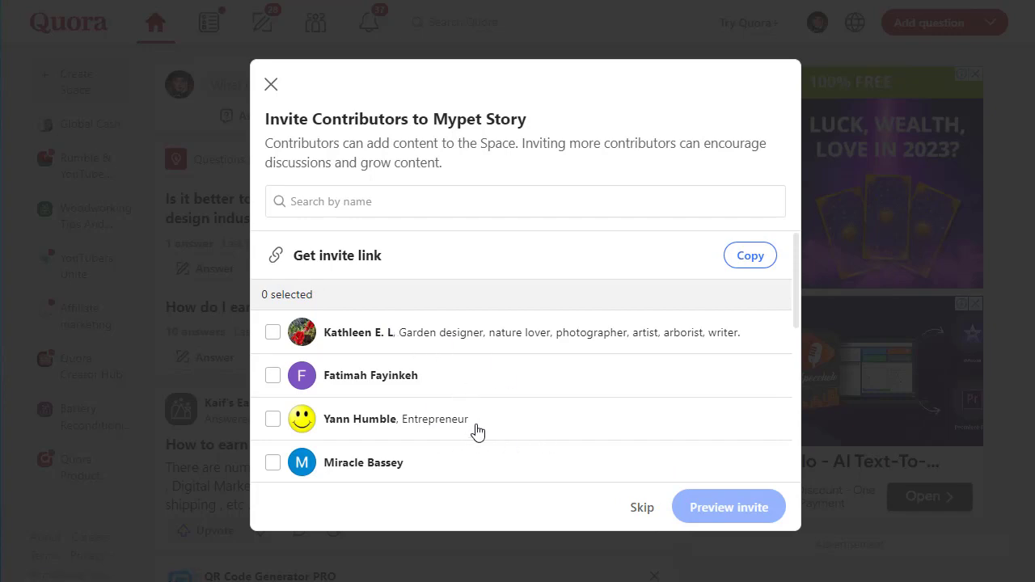
pyautogui.click(643, 510)
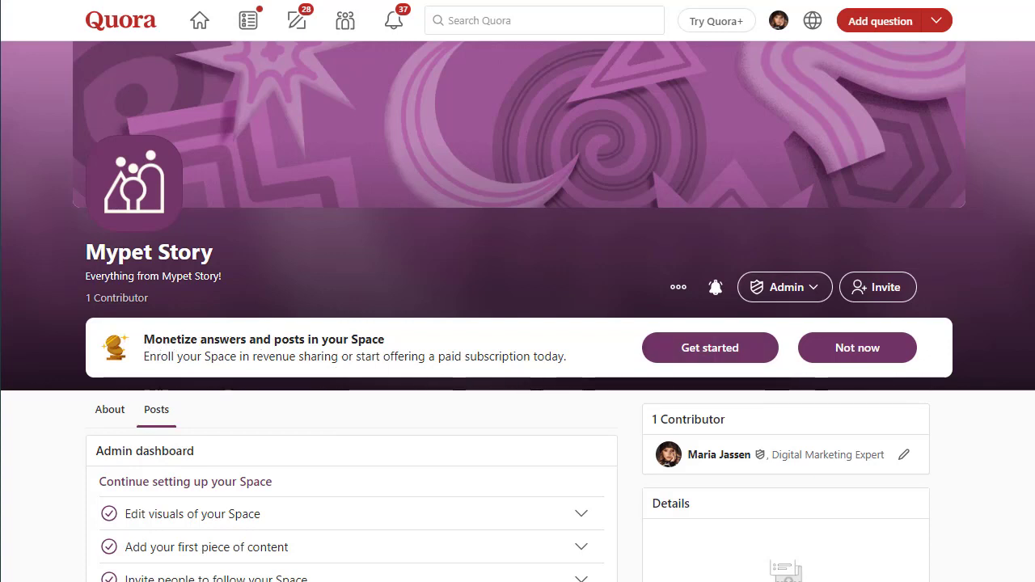
# Step: Look over the new Space's page, including its monetization offer, admin dashboard, details section and post area
pyautogui.scroll(-2, 517, 312)
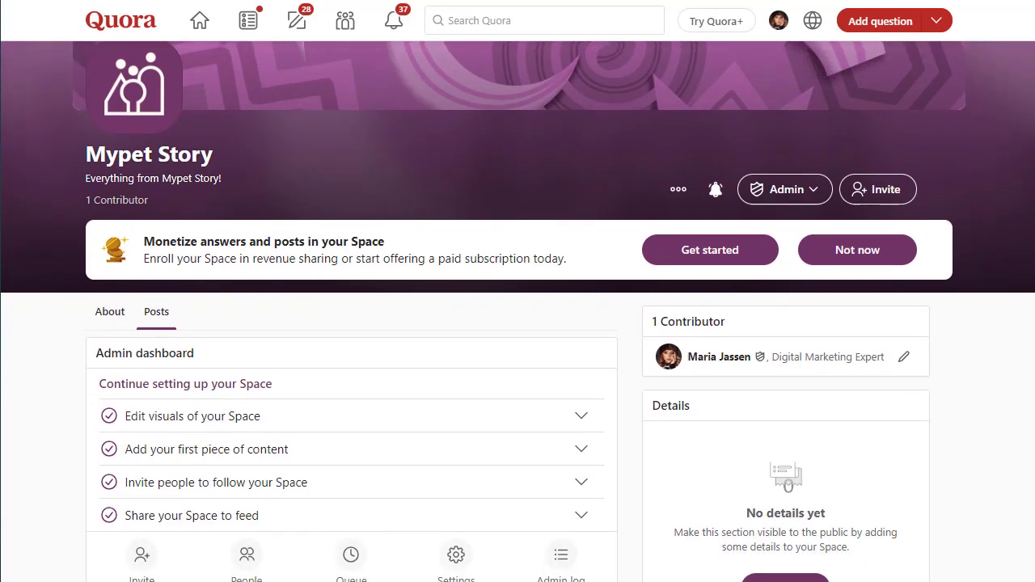
pyautogui.scroll(-2, 517, 311)
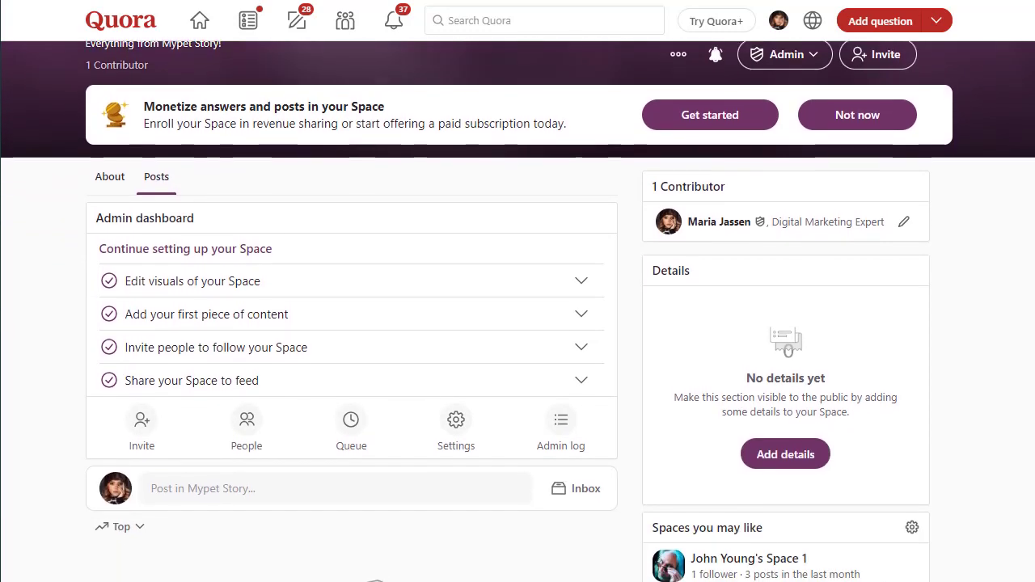
pyautogui.scroll(-2, 518, 311)
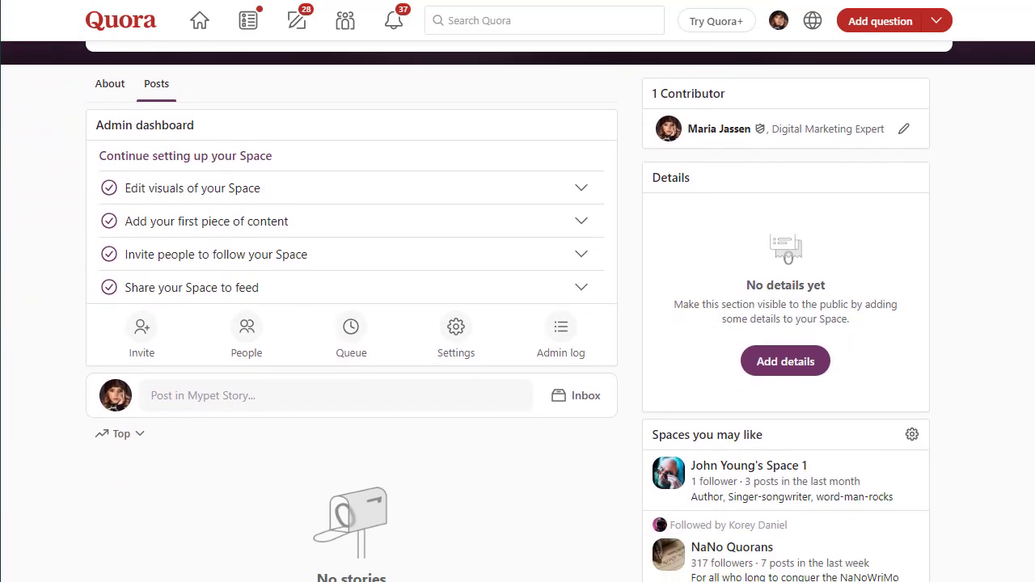
pyautogui.scroll(5, 1032, 125)
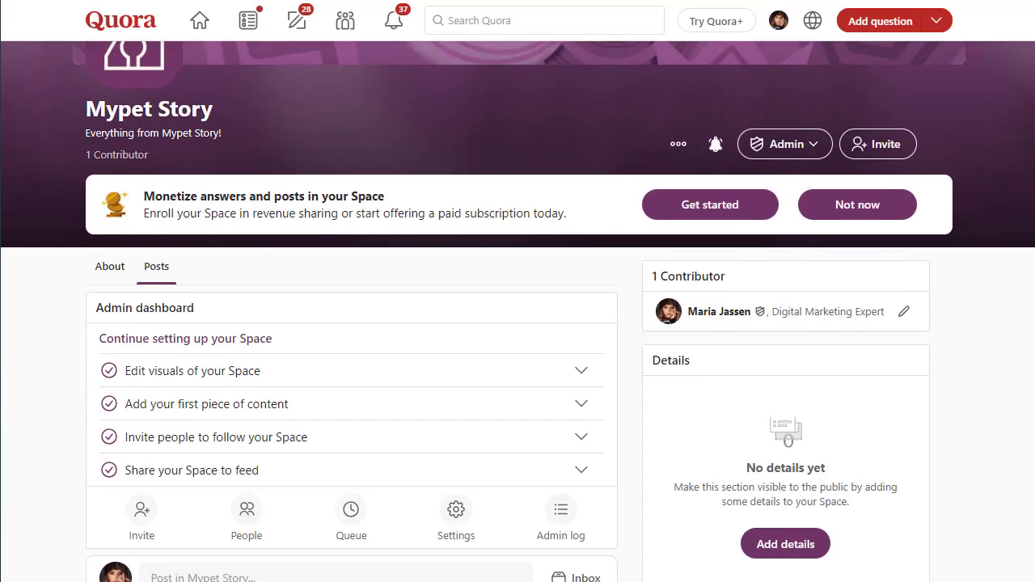
pyautogui.scroll(1, 1003, 89)
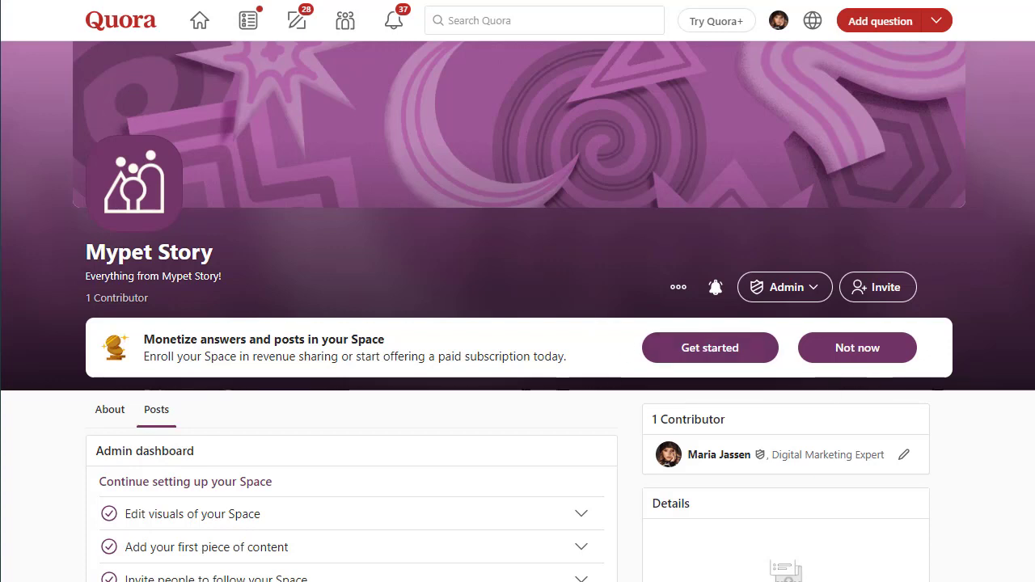
pyautogui.scroll(-3, 518, 311)
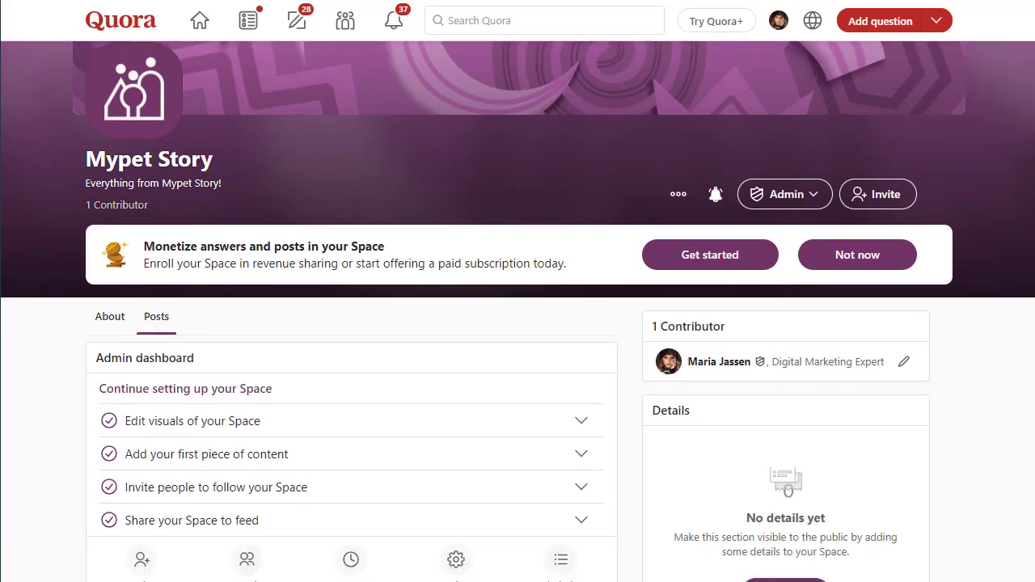
pyautogui.scroll(-4, 518, 311)
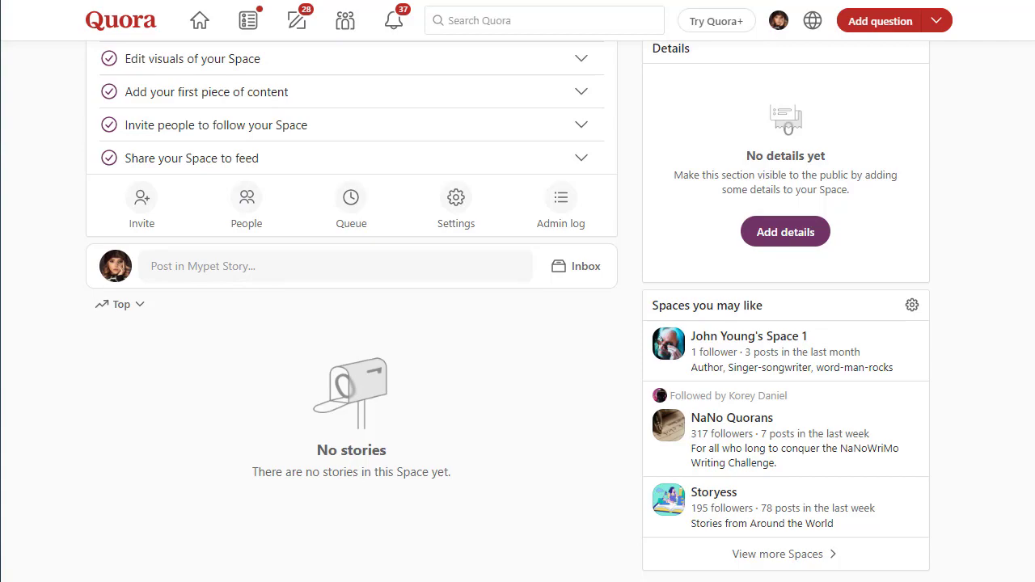
# Step: Switch to the Quora search results for "puppy" and look through the questions people ask about puppies
pyautogui.click(526, 1)
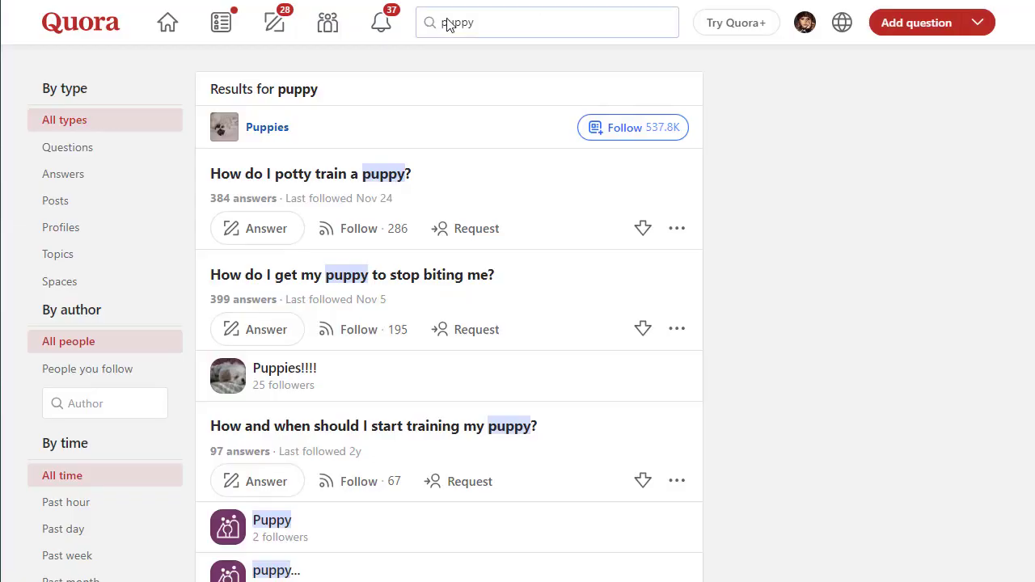
pyautogui.moveTo(484, 24); pyautogui.dragTo(437, 29)
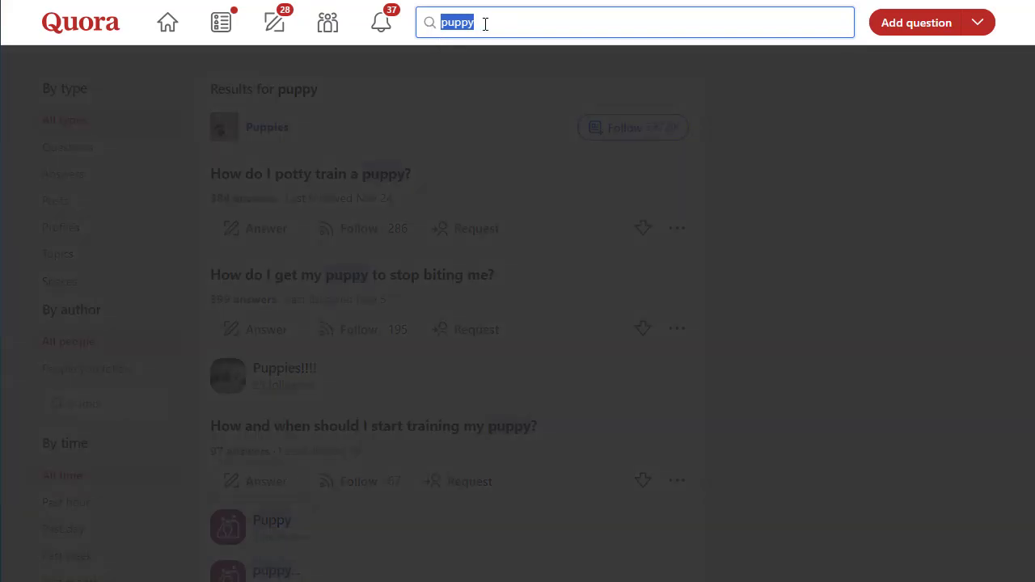
pyautogui.click(487, 24)
pyautogui.click(522, 65)
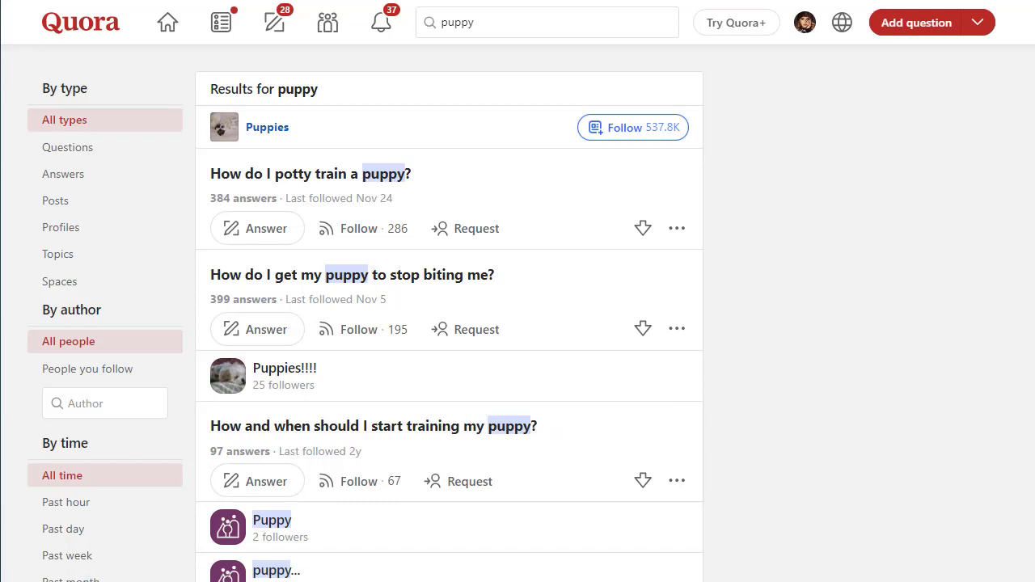
pyautogui.scroll(-8, 449, 324)
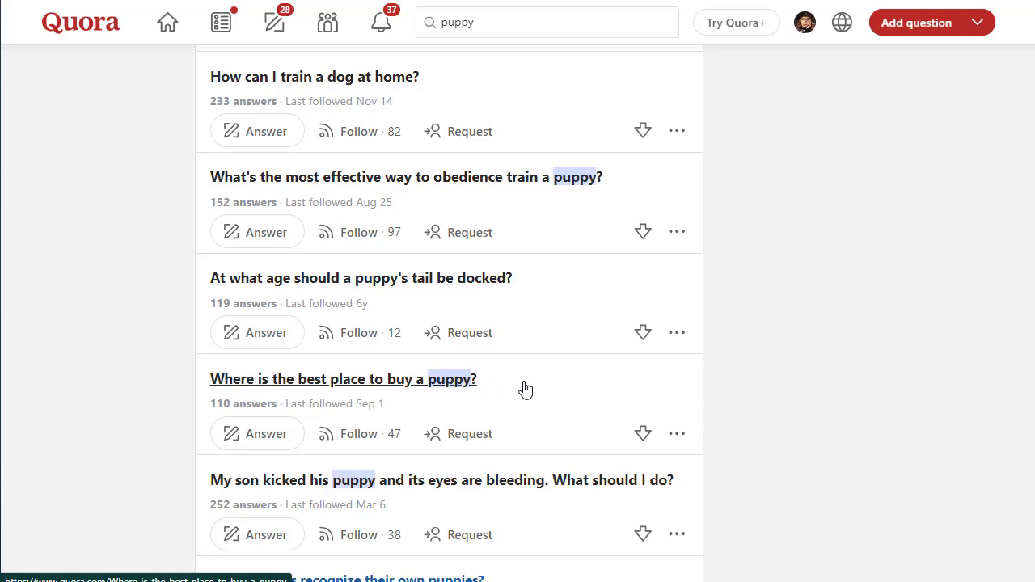
pyautogui.scroll(-3, 448, 315)
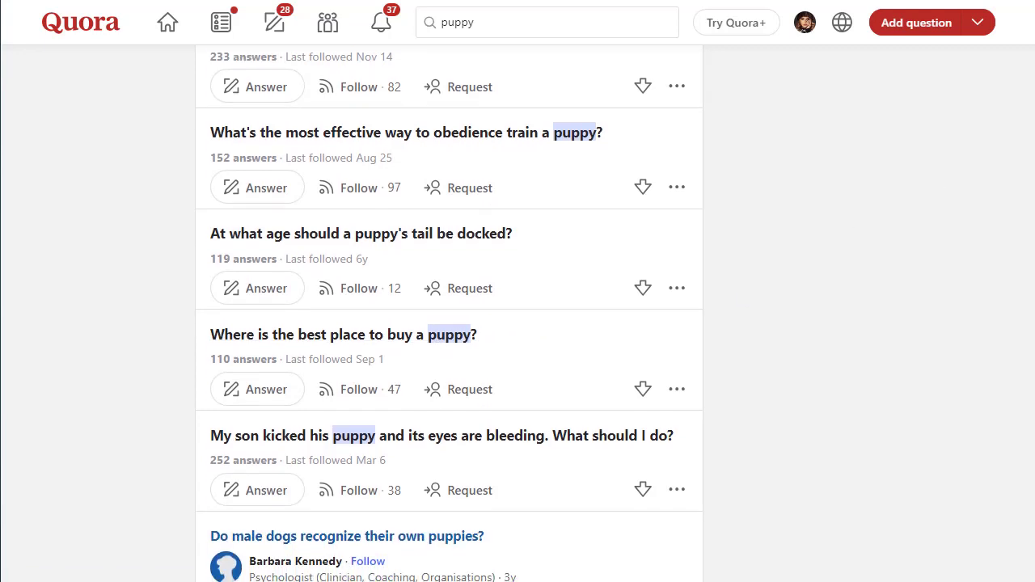
pyautogui.scroll(-2, 449, 315)
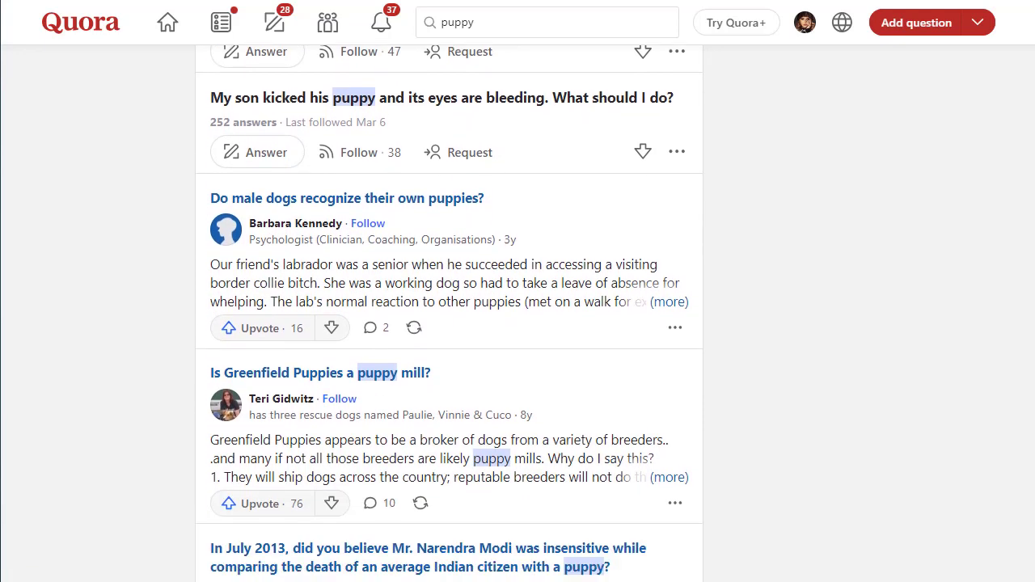
pyautogui.scroll(1, 449, 315)
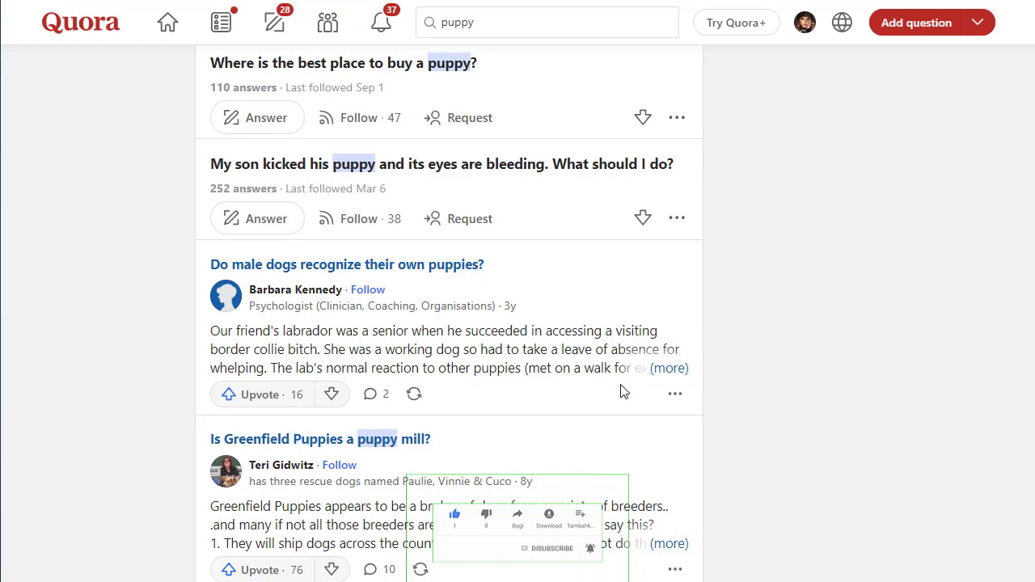
pyautogui.scroll(-8, 450, 316)
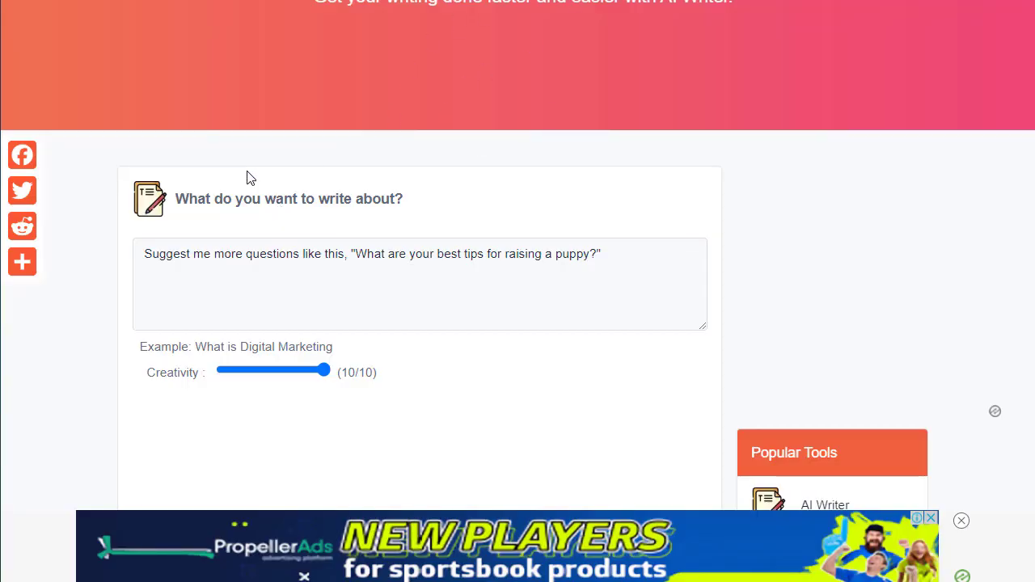
# Step: Switch to the AI writer and review the prompt requesting more questions about raising a puppy, along with the generated questions
pyautogui.moveTo(275, 257); pyautogui.dragTo(293, 256)
pyautogui.click(293, 256)
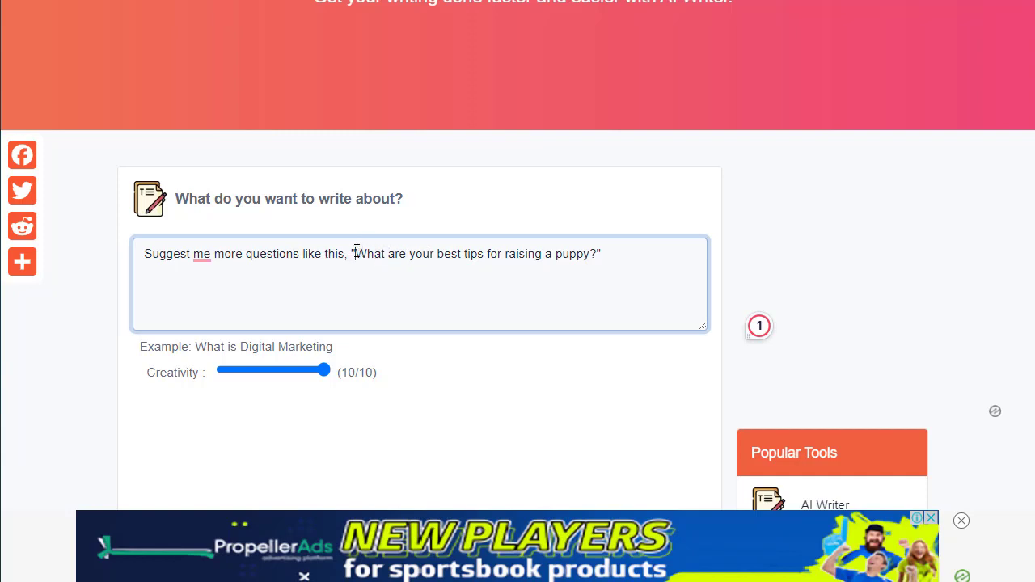
pyautogui.moveTo(356, 254); pyautogui.dragTo(351, 253)
pyautogui.click(531, 254)
pyautogui.moveTo(608, 254); pyautogui.dragTo(593, 255)
pyautogui.click(487, 317)
pyautogui.moveTo(765, 323)
pyautogui.scroll(-6, 531, 256)
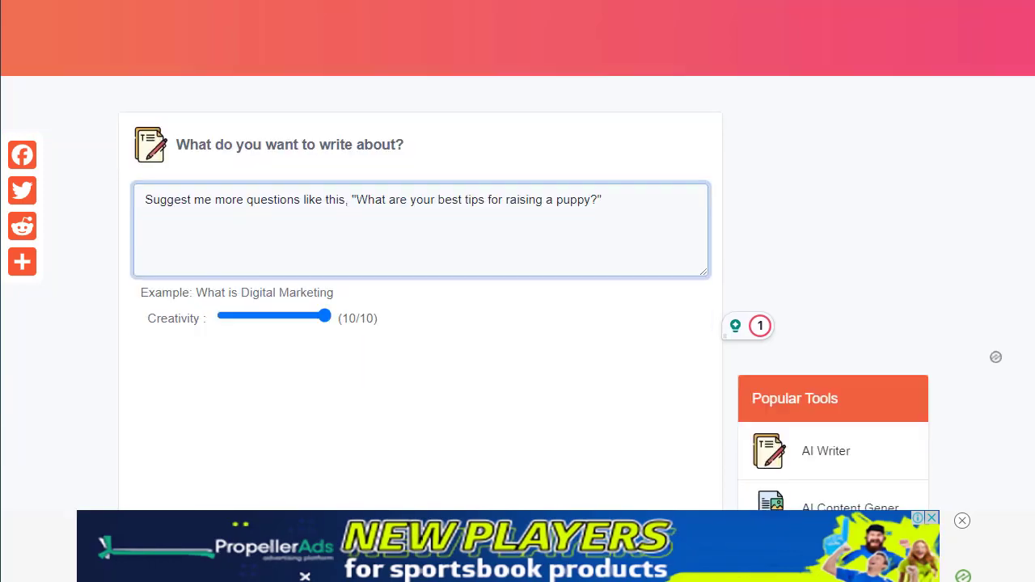
pyautogui.scroll(-1, 550, 275)
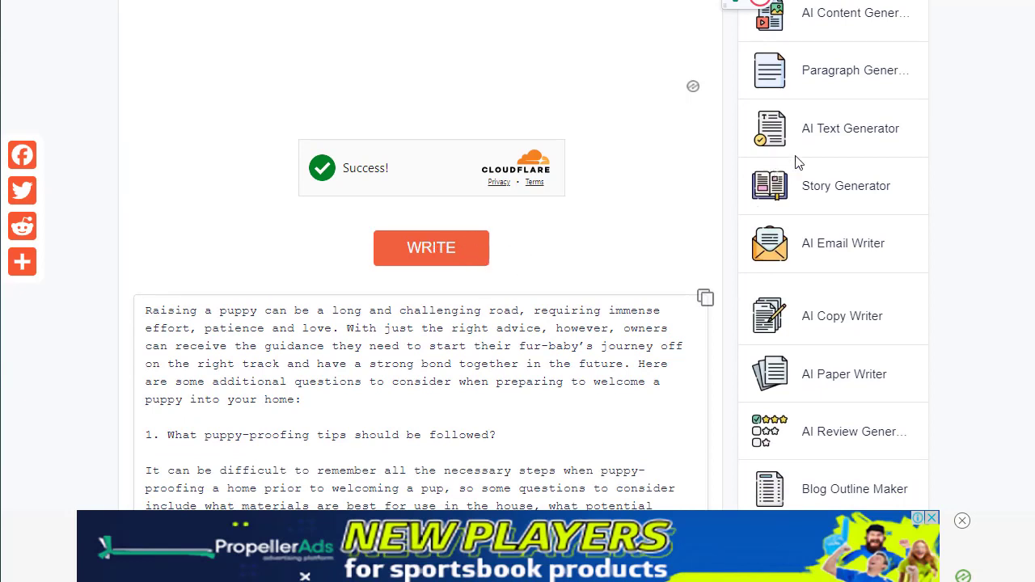
pyautogui.scroll(-5, 420, 256)
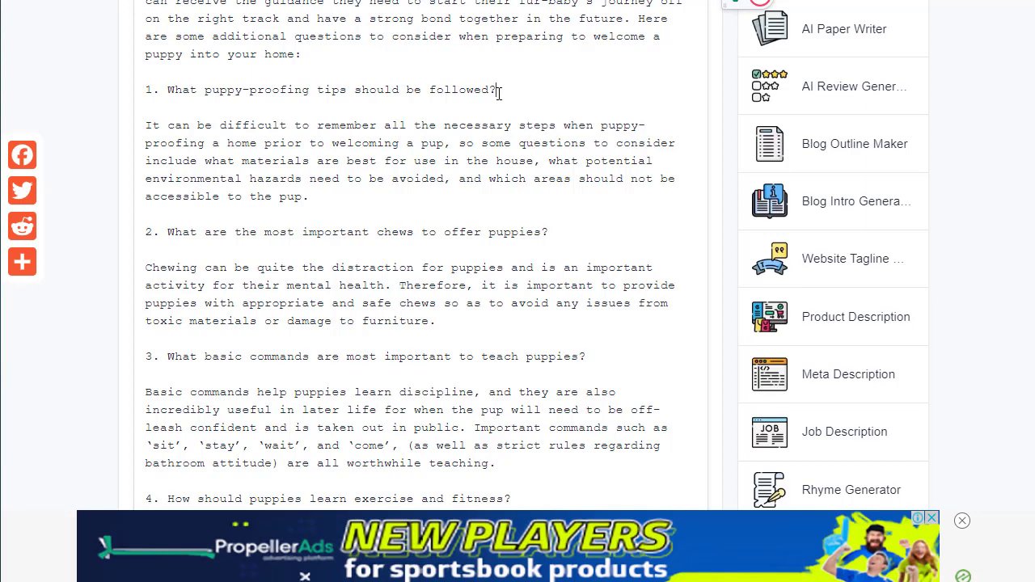
# Step: Copy the first generated question, "What puppy-proofing tips should be followed?", and switch back to the Quora Space
pyautogui.moveTo(498, 93); pyautogui.dragTo(171, 90)
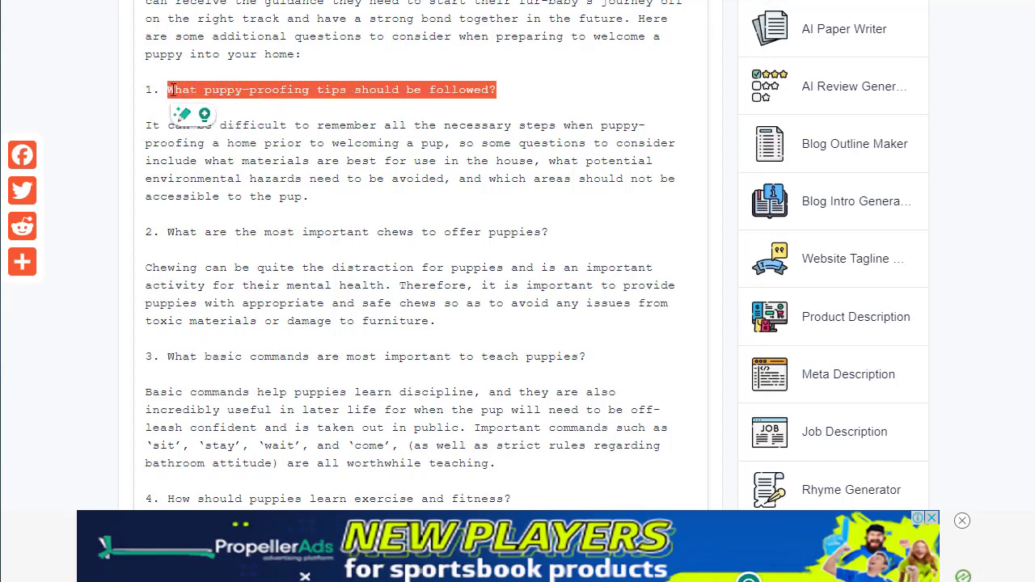
pyautogui.rightClick(172, 90)
pyautogui.click(249, 164)
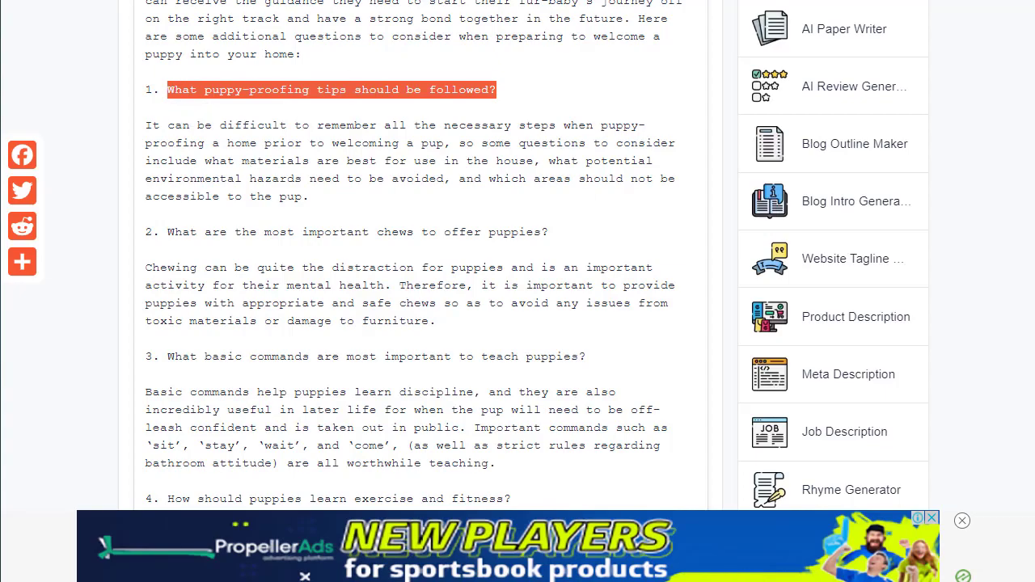
pyautogui.hotkey('alt', 'Tab')
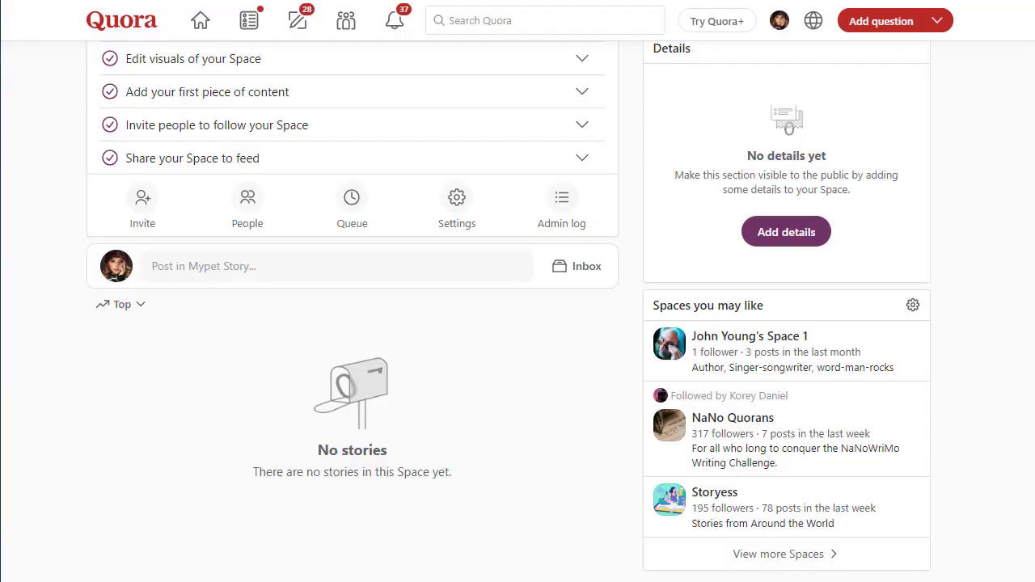
# Step: Ask the copied puppy-proofing question in the Mypet Story Space, skipping the follower invitations
pyautogui.click(207, 267)
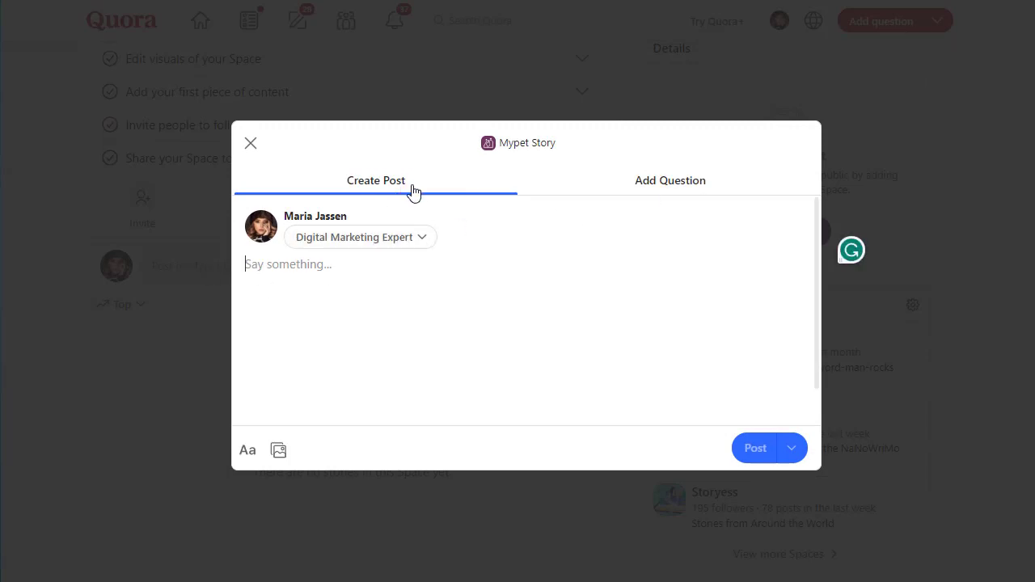
pyautogui.click(691, 186)
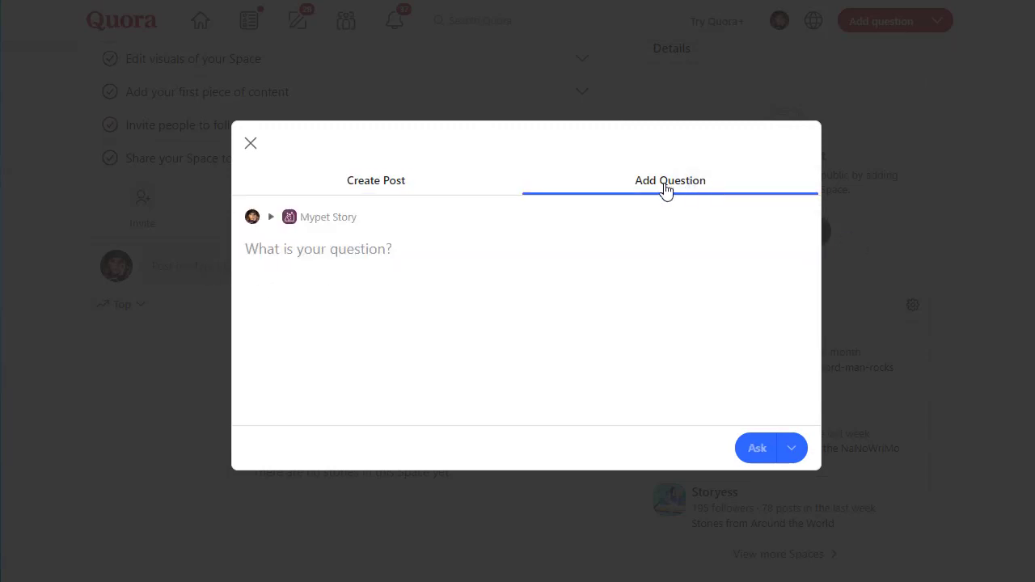
pyautogui.hotkey('ctrl', 'v')
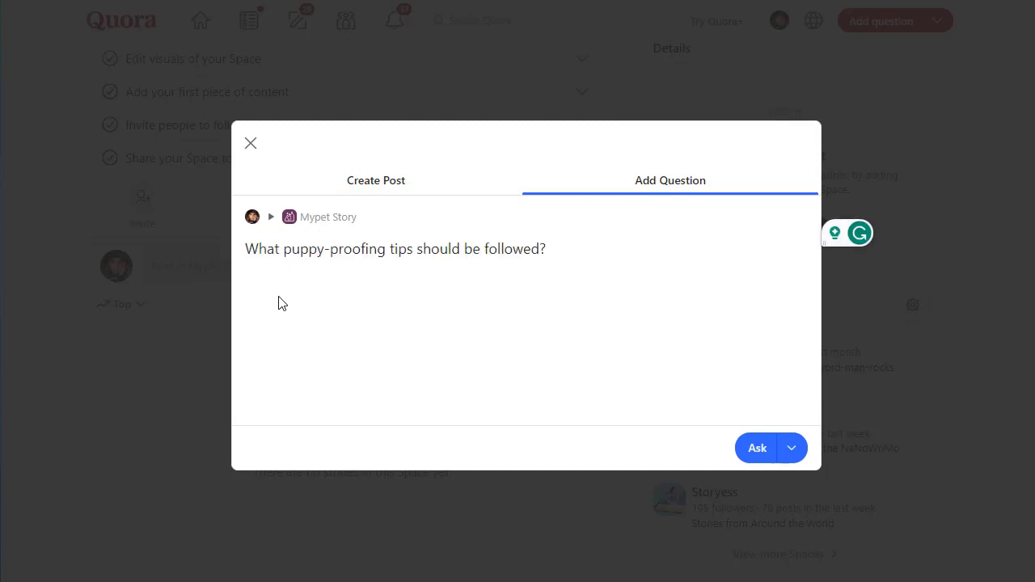
pyautogui.click(757, 452)
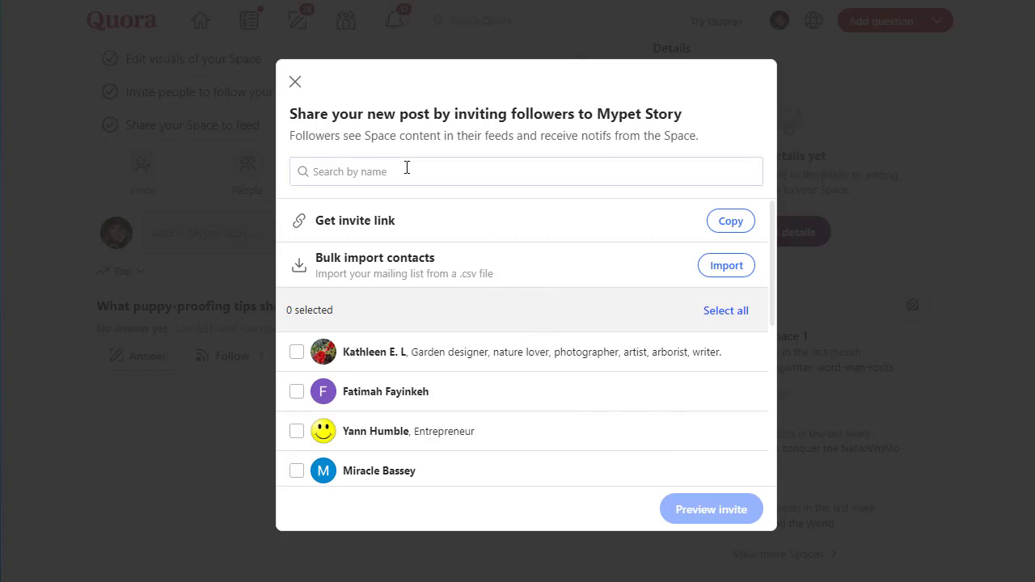
pyautogui.click(294, 81)
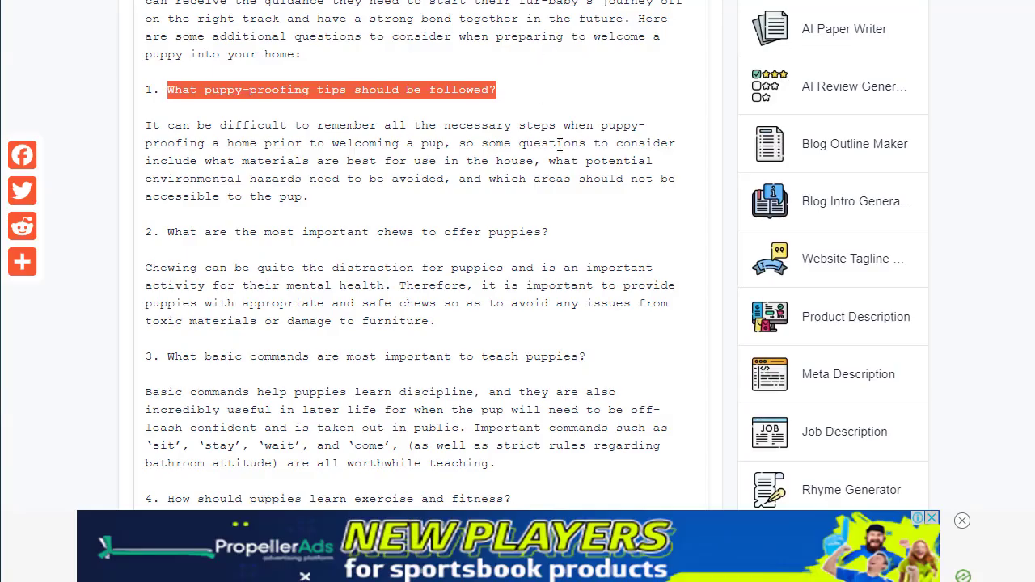
# Step: Copy the AI writer's second question, "What are the most important chews to offer puppies?", and return to the Quora Space
pyautogui.moveTo(552, 233); pyautogui.dragTo(170, 237)
pyautogui.rightClick(172, 236)
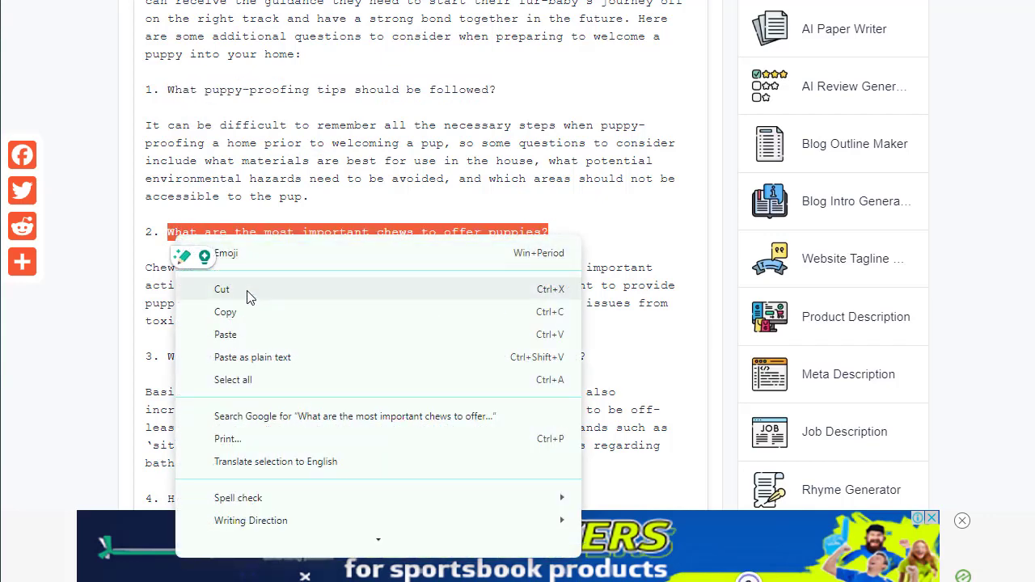
pyautogui.click(225, 312)
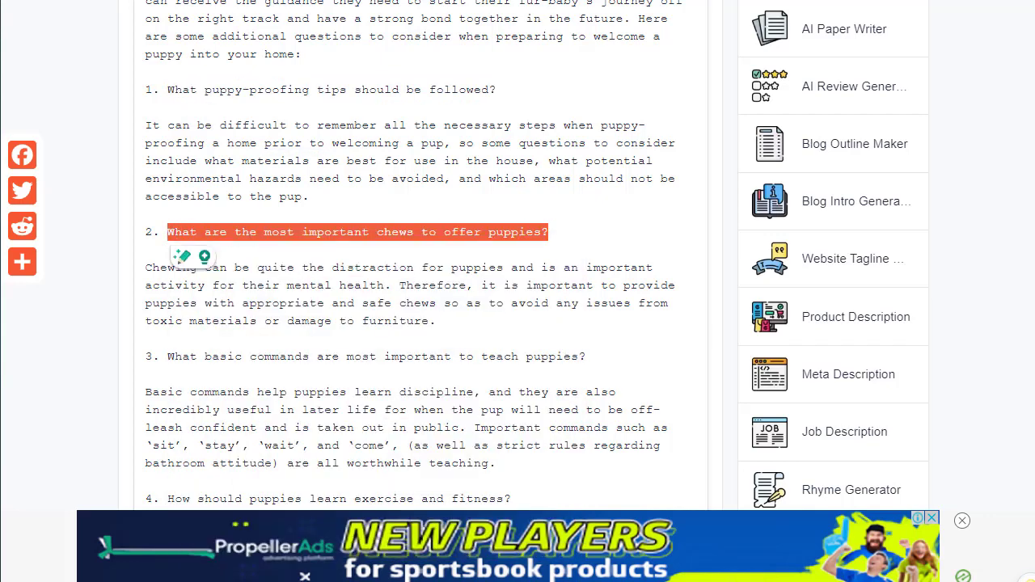
pyautogui.hotkey('alt', 'Tab')
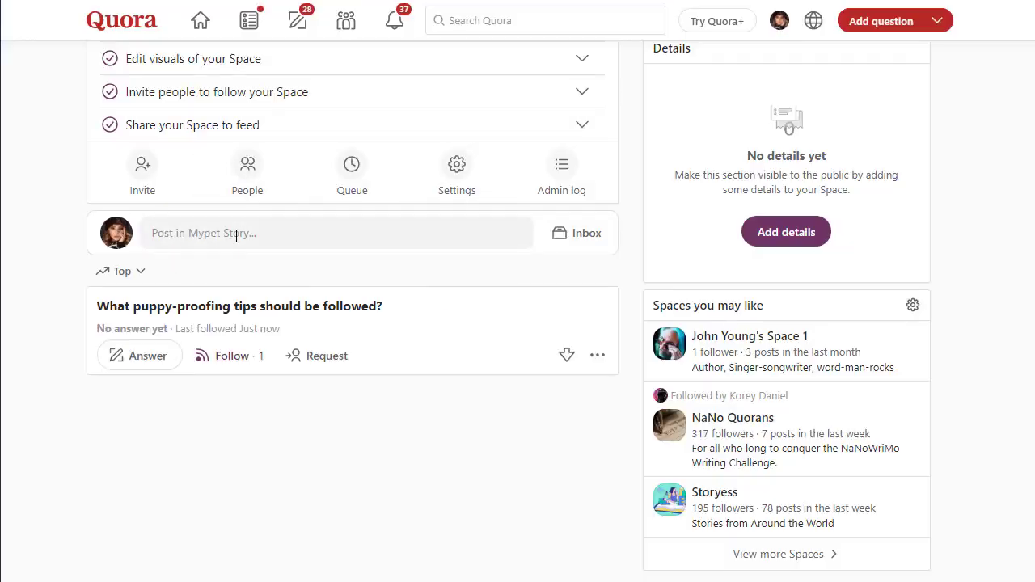
# Step: Add the copied question about puppy chews to Mypet Story and dismiss the follower invitations
pyautogui.click(235, 235)
pyautogui.click(668, 180)
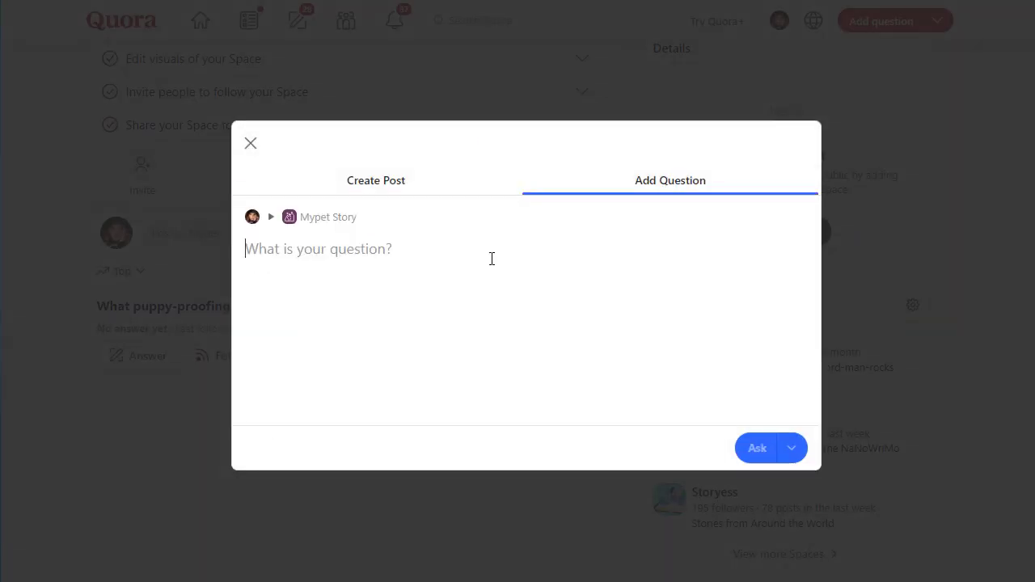
pyautogui.hotkey('ctrl', 'v')
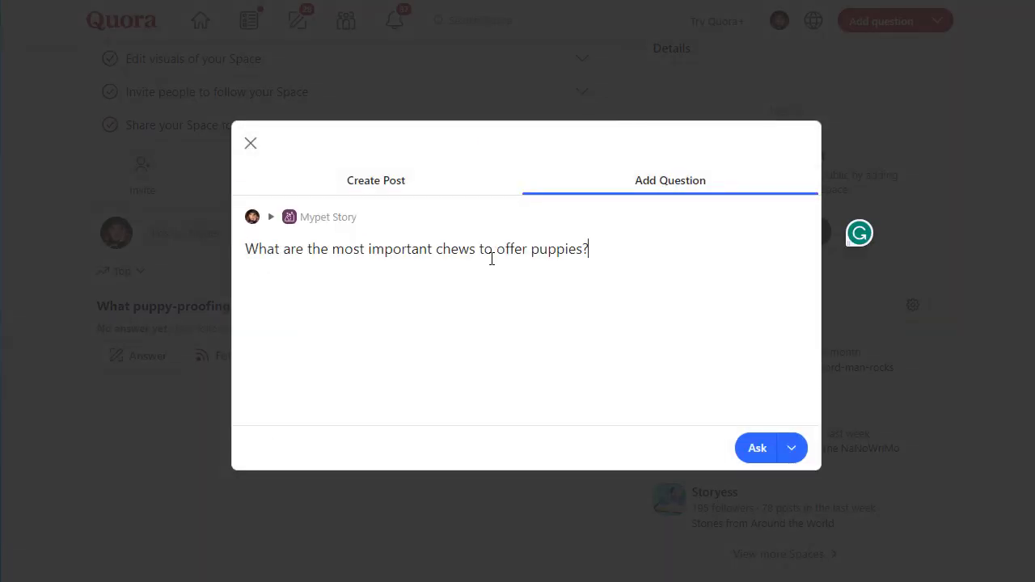
pyautogui.click(755, 453)
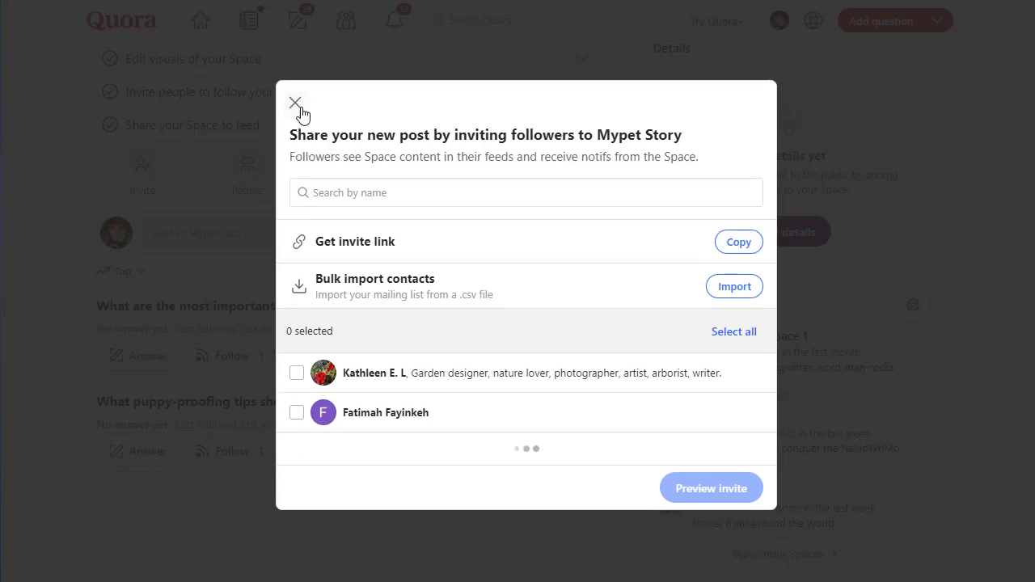
pyautogui.click(295, 103)
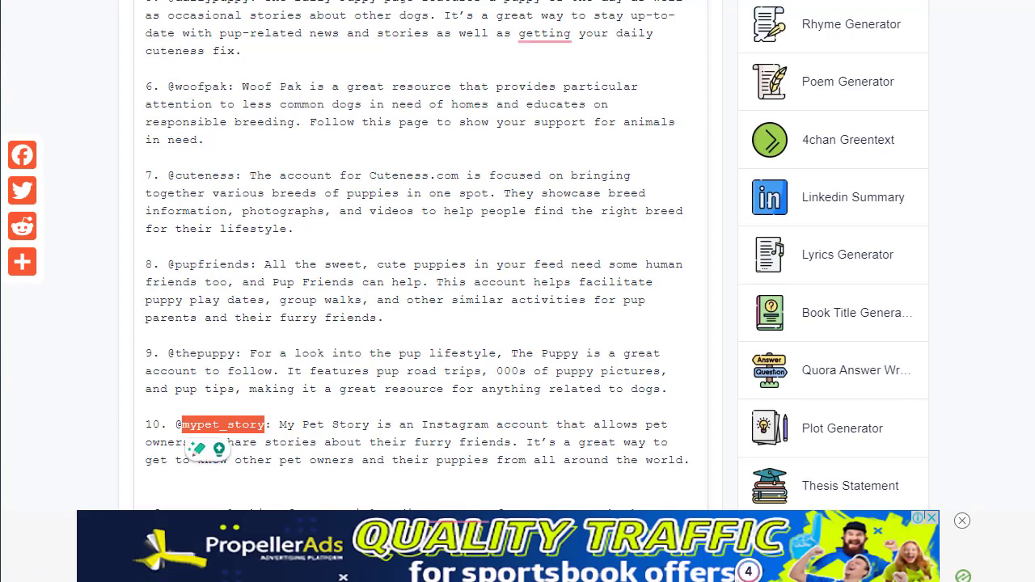
# Step: In the AI writer's puppy-question prompt, replace "more" with "100" and generate a new set of questions
pyautogui.scroll(3, 420, 258)
pyautogui.scroll(10, 1017, 60)
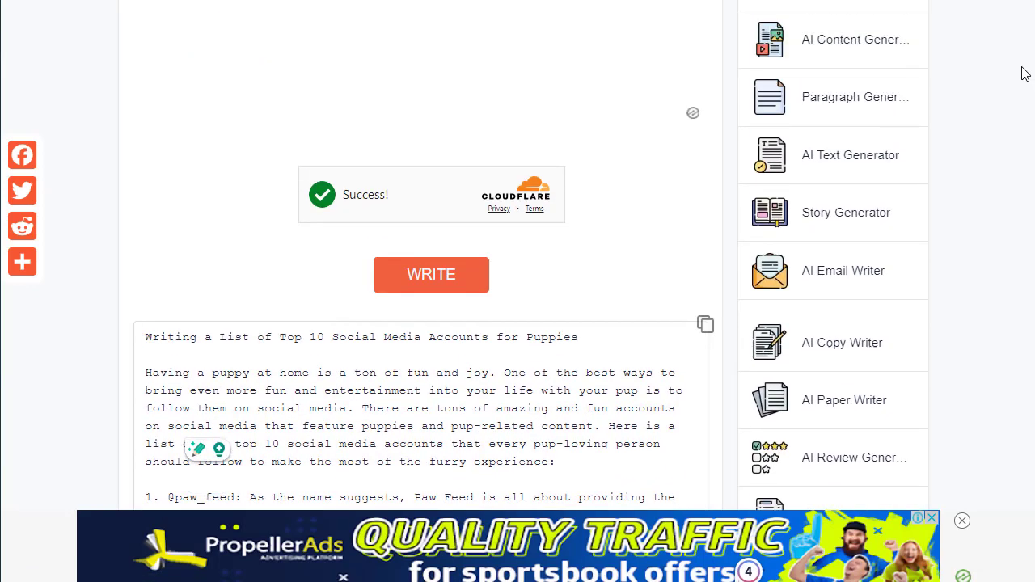
pyautogui.scroll(3, 1015, 52)
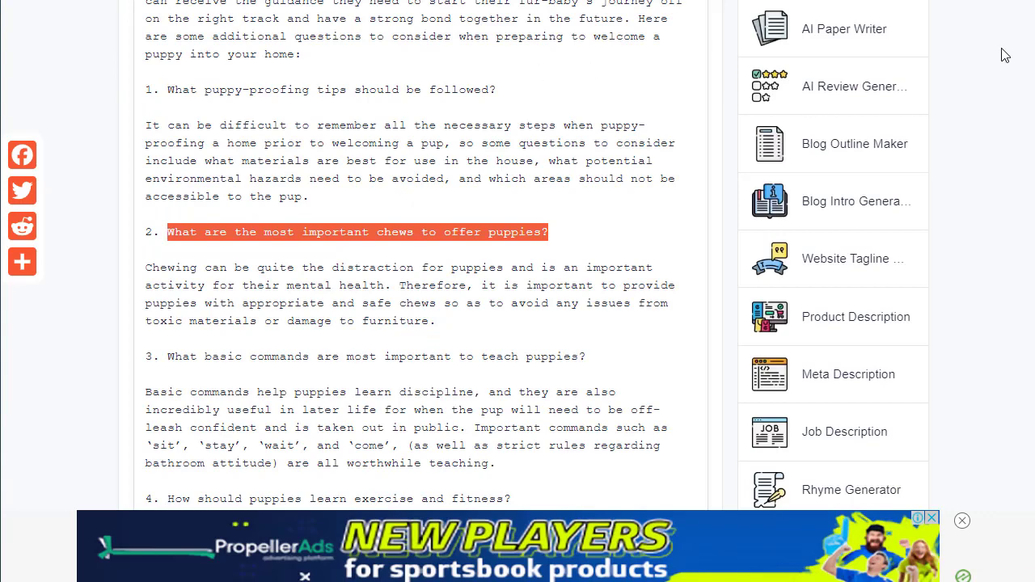
pyautogui.scroll(10, 1029, 57)
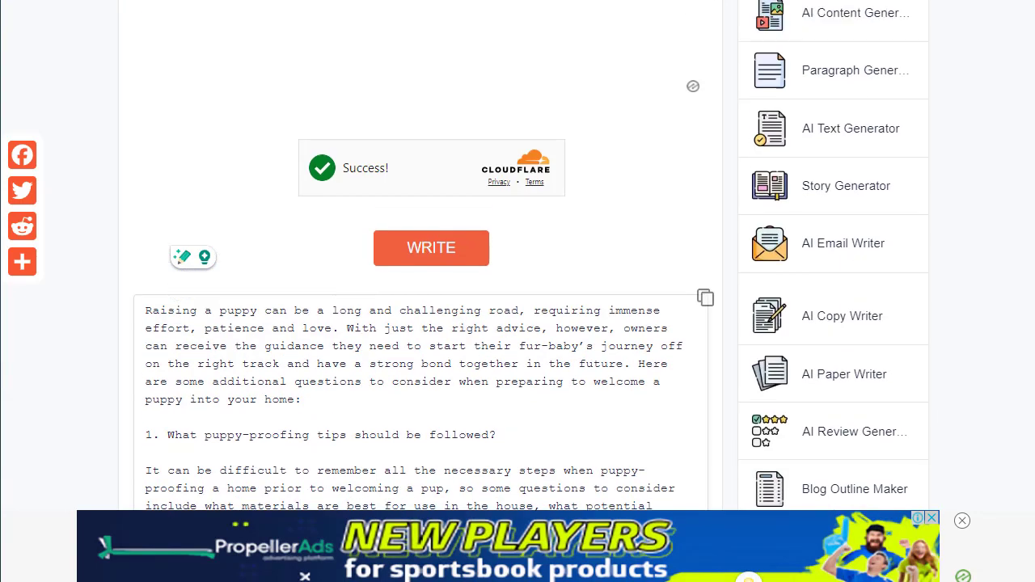
pyautogui.scroll(2, 1029, 56)
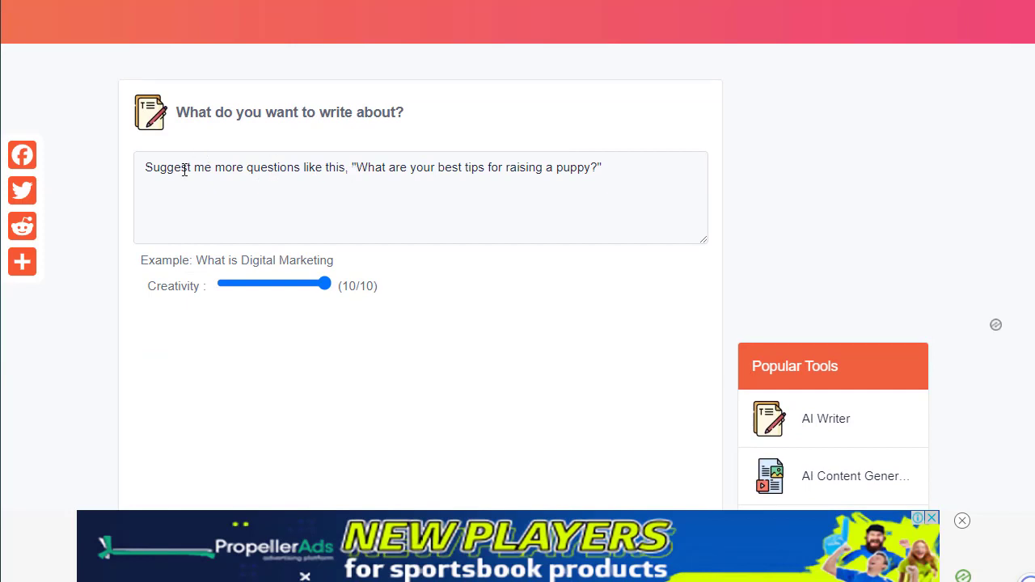
pyautogui.moveTo(182, 169); pyautogui.dragTo(206, 168)
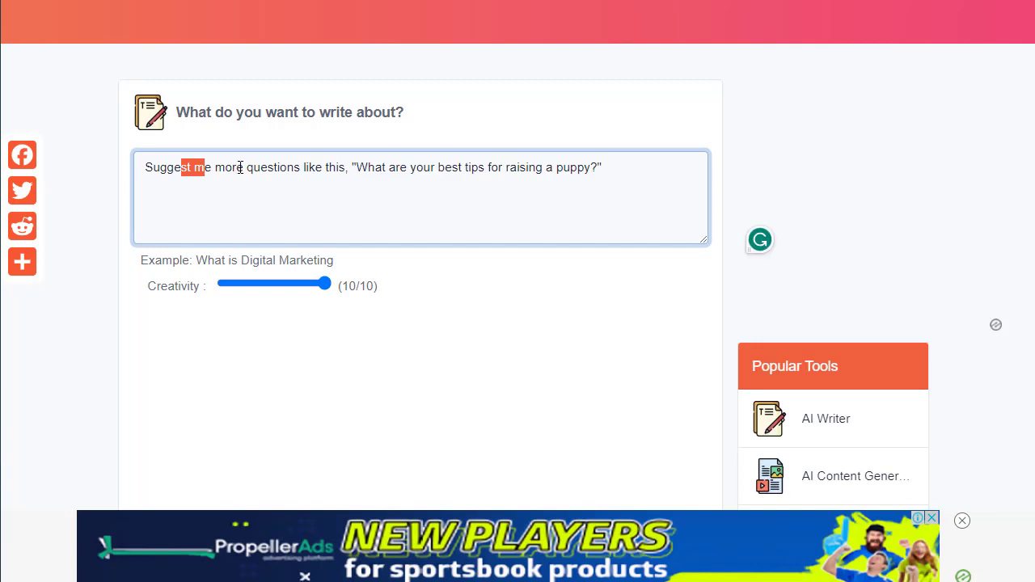
pyautogui.doubleClick(235, 167)
pyautogui.write('100')
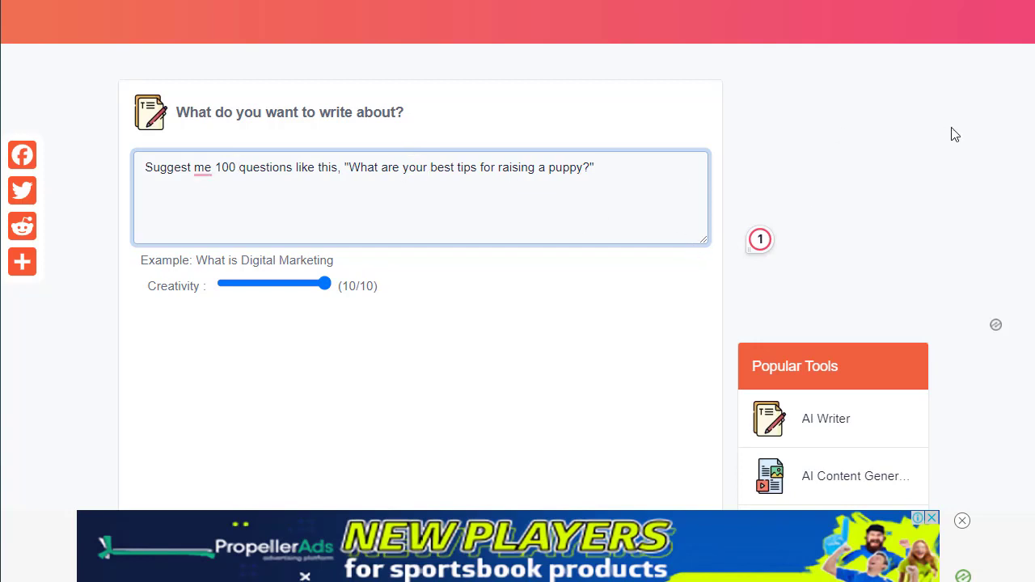
pyautogui.scroll(-4, 518, 267)
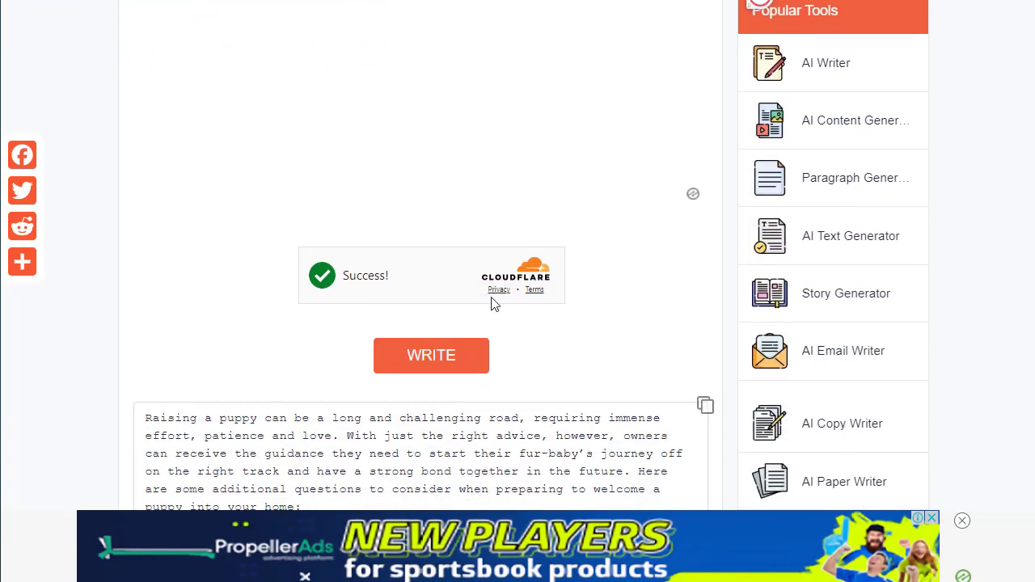
pyautogui.click(422, 360)
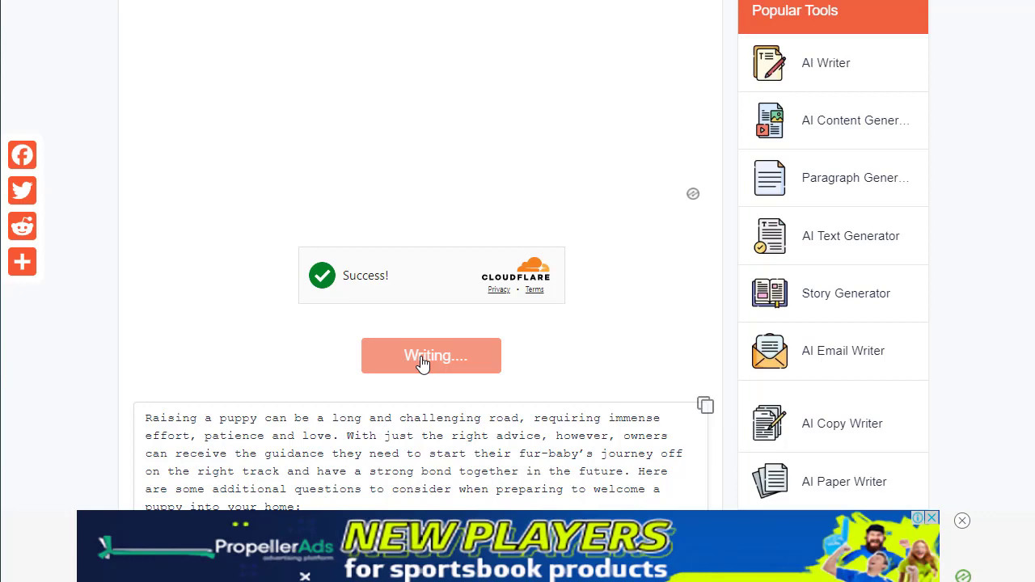
# Step: Copy the first generated question, "What are the best techniques for introducing a puppy to other pets?", and look through the rest of the list
pyautogui.scroll(-4, 423, 364)
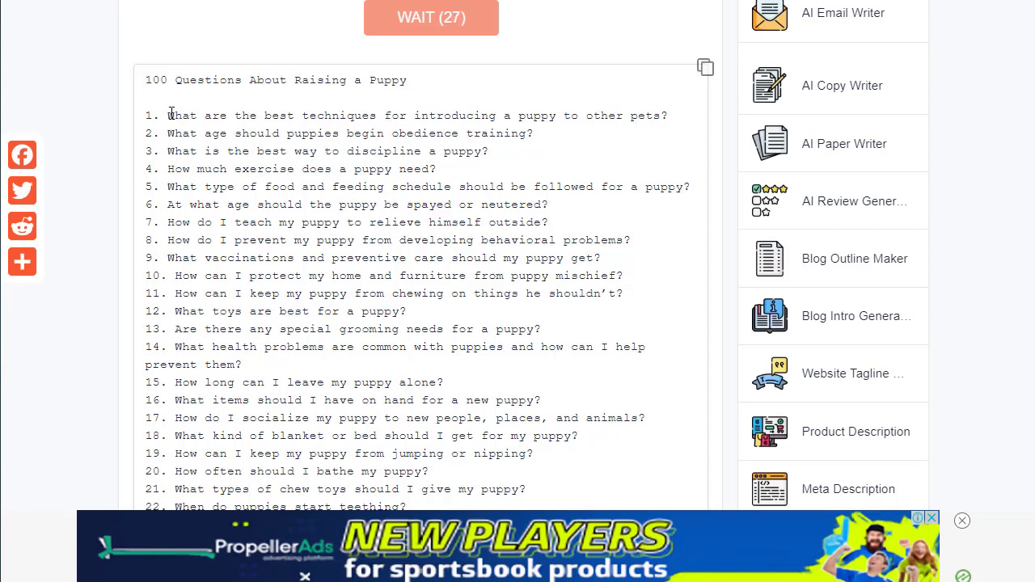
pyautogui.moveTo(170, 113); pyautogui.dragTo(660, 114)
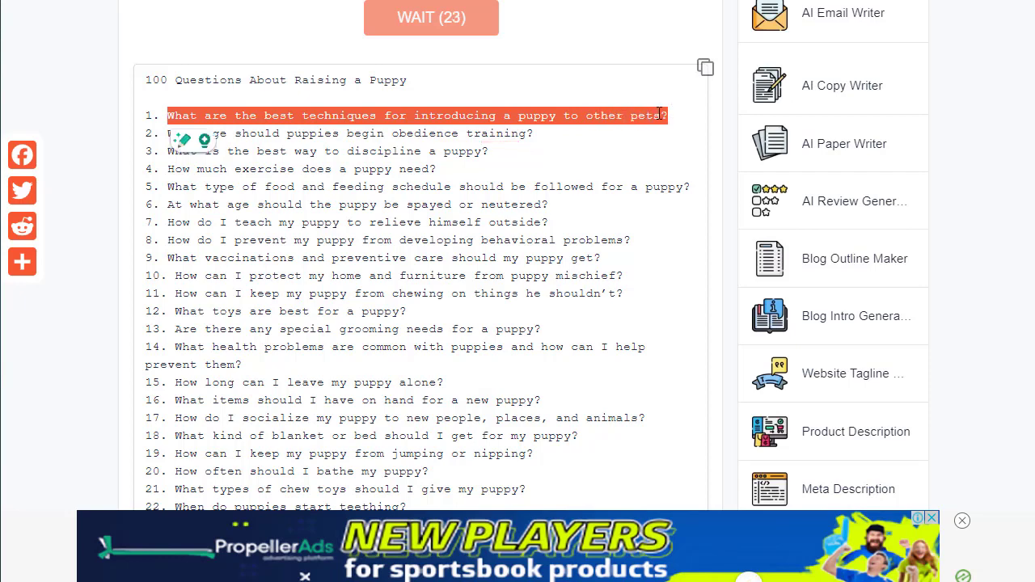
pyautogui.rightClick(660, 114)
pyautogui.click(708, 194)
pyautogui.scroll(-1, 518, 267)
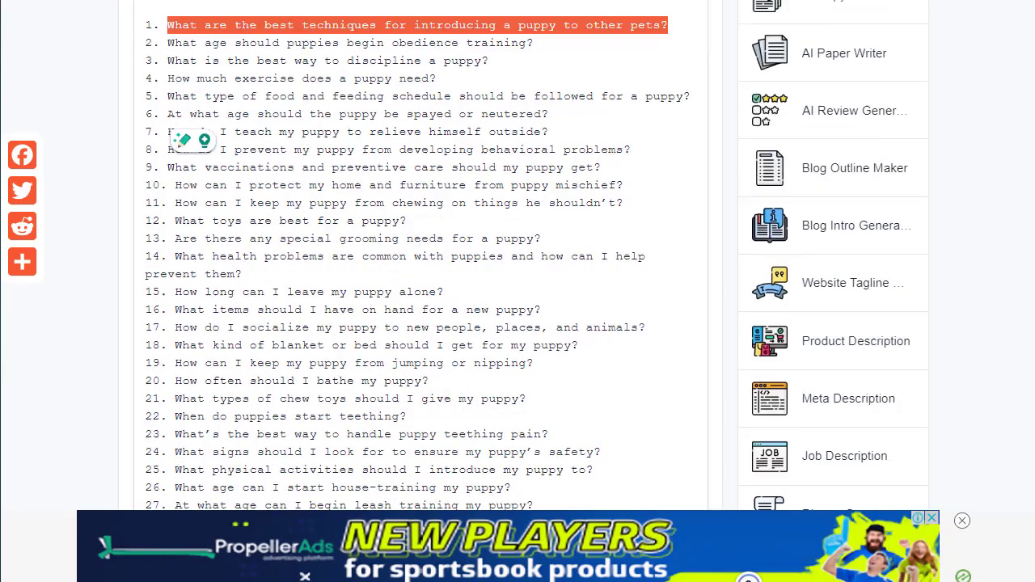
pyautogui.scroll(-14, 534, 256)
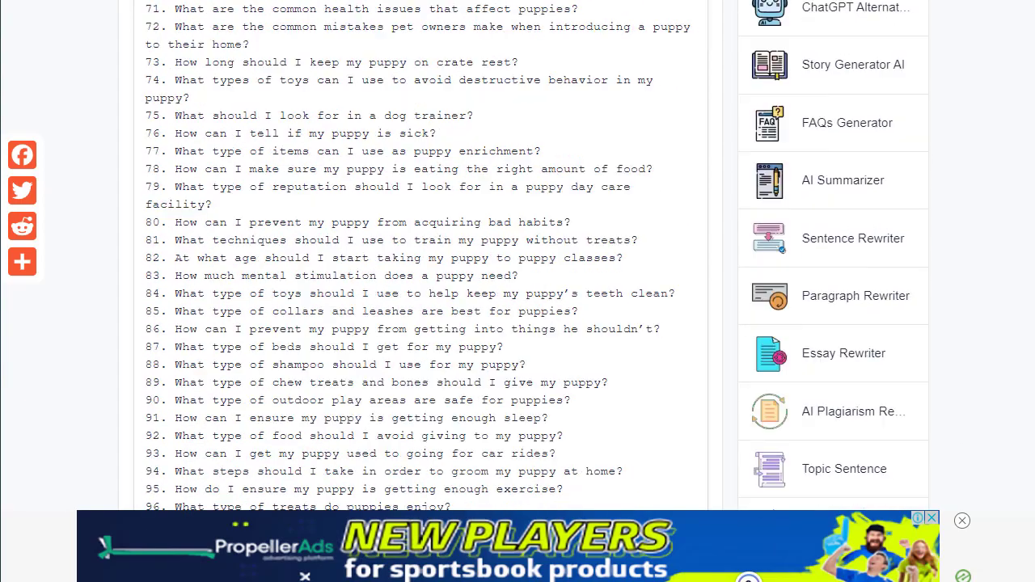
pyautogui.scroll(-7, 421, 258)
pyautogui.scroll(6, 421, 258)
pyautogui.scroll(-2, 420, 259)
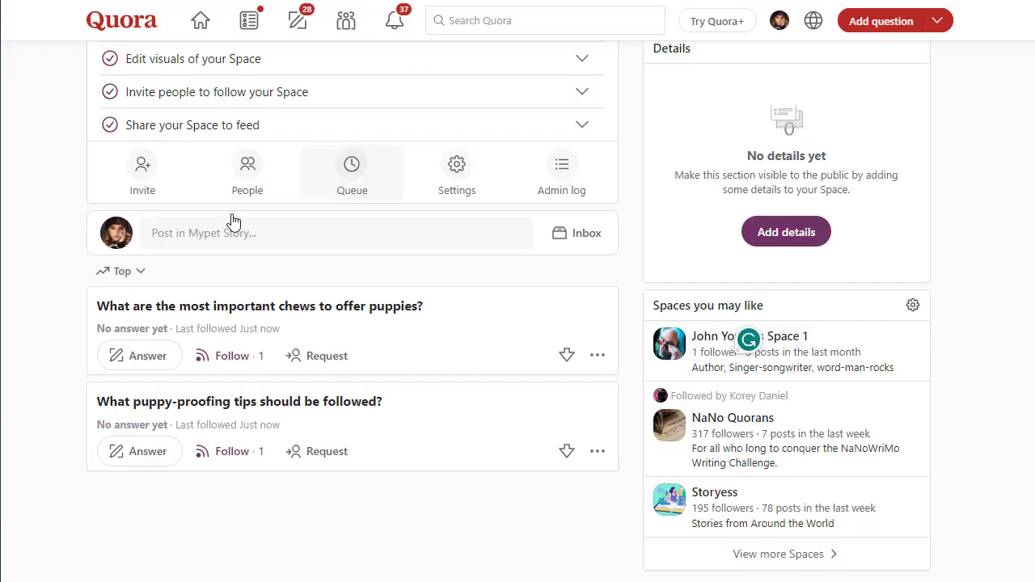
# Step: Add the copied question about introducing a puppy to other pets to the Mypet Story queue, and open the Space's queue
pyautogui.click(216, 234)
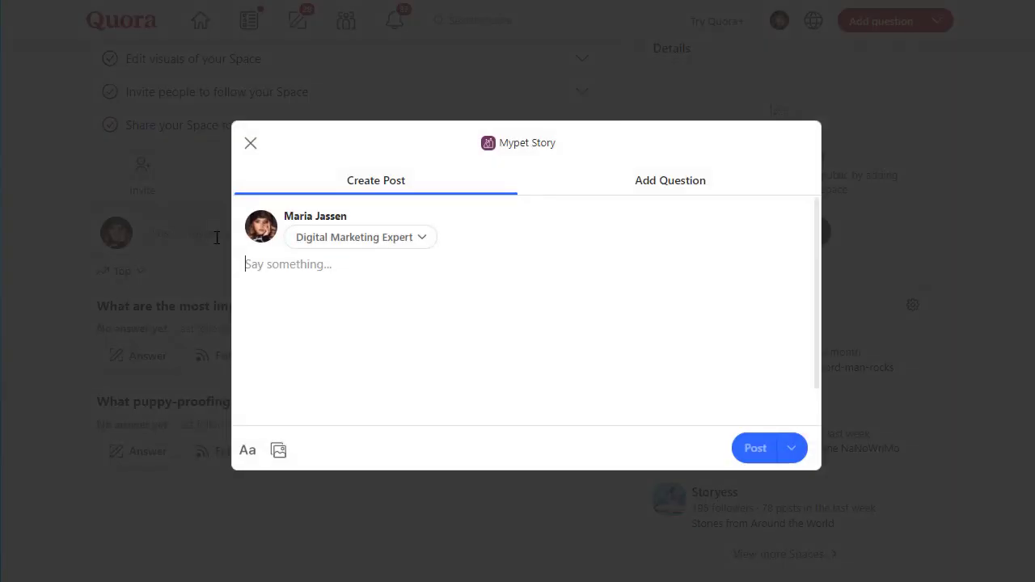
pyautogui.click(682, 186)
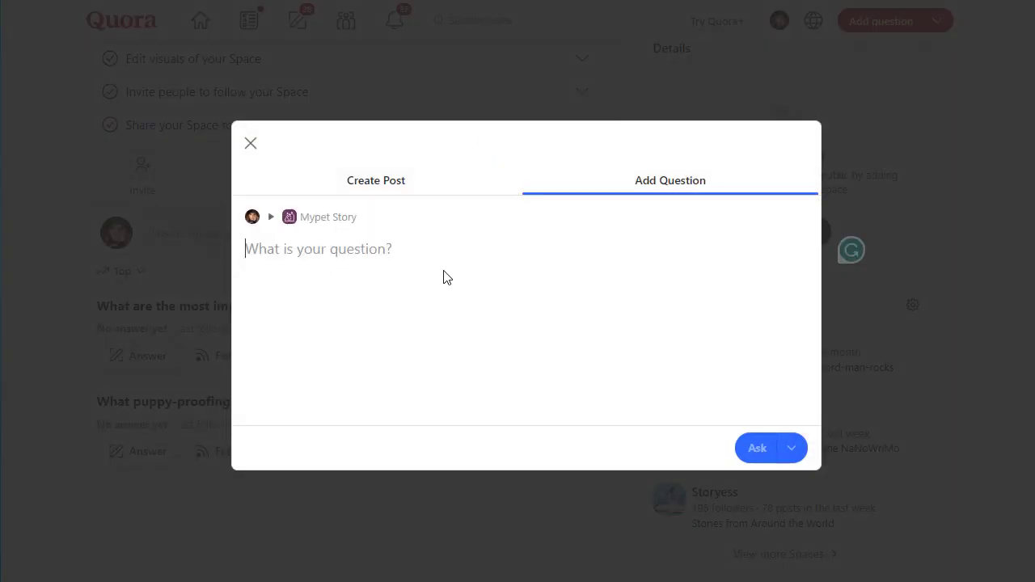
pyautogui.hotkey('ctrl', 'v')
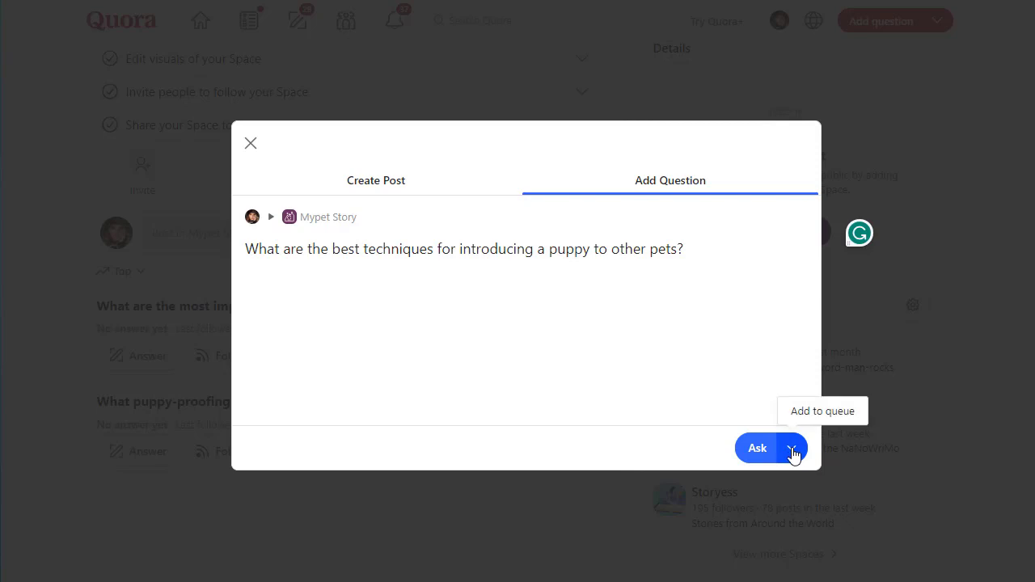
pyautogui.click(821, 412)
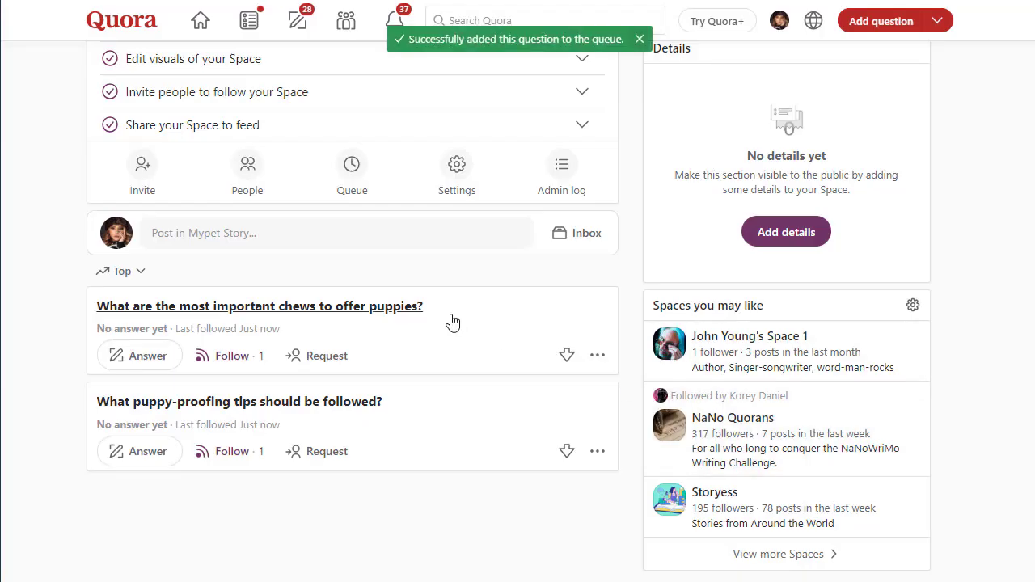
pyautogui.click(345, 166)
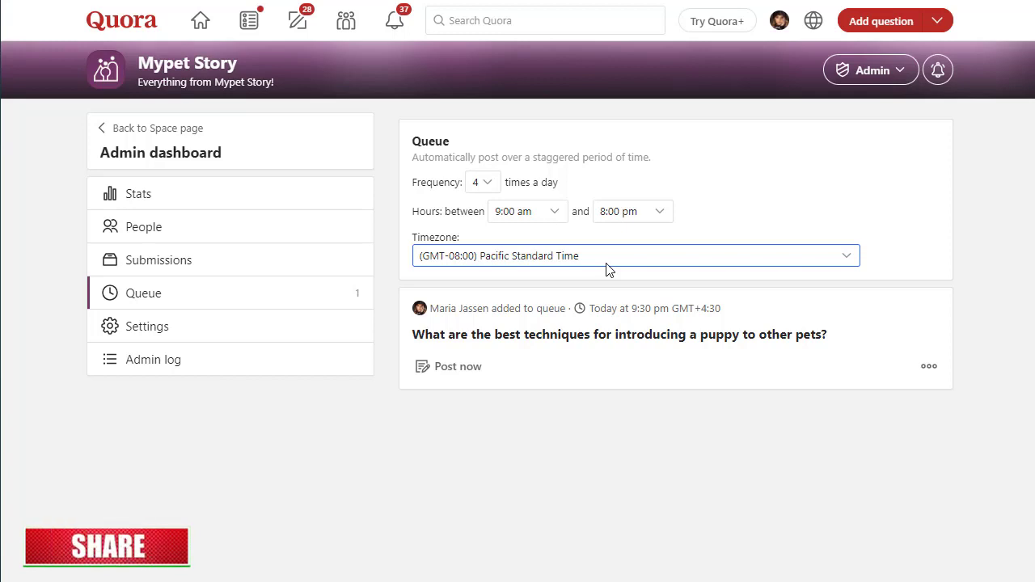
# Step: Return to the Mypet Story Space page and look over its header, admin dashboard and posting area
pyautogui.click(111, 129)
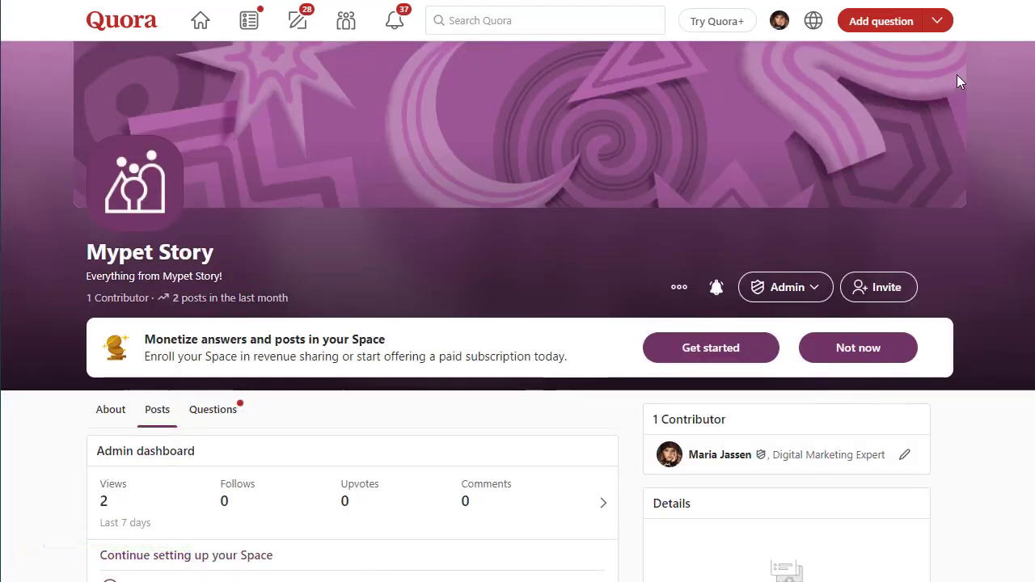
pyautogui.scroll(-3, 517, 311)
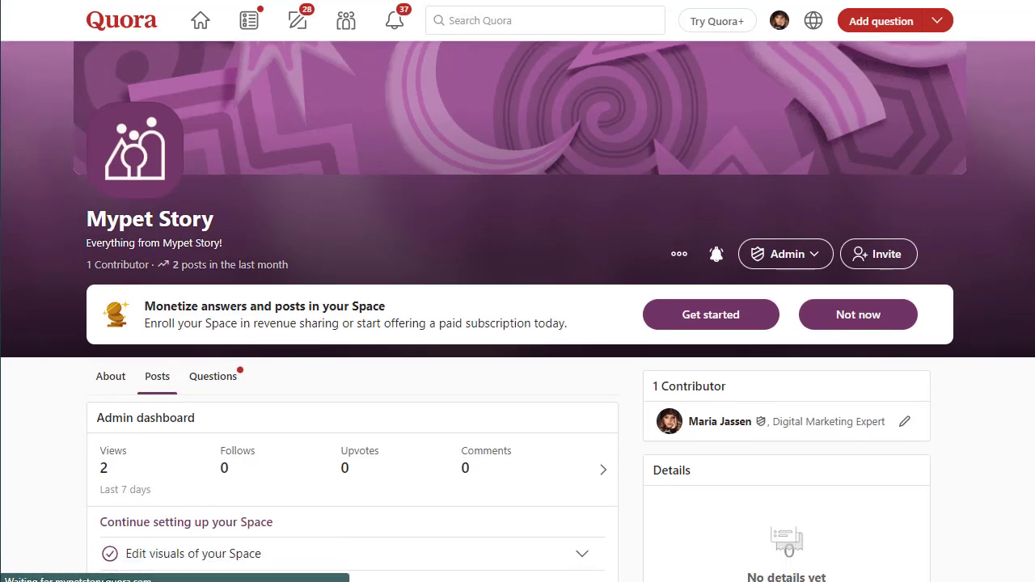
pyautogui.scroll(-2, 518, 311)
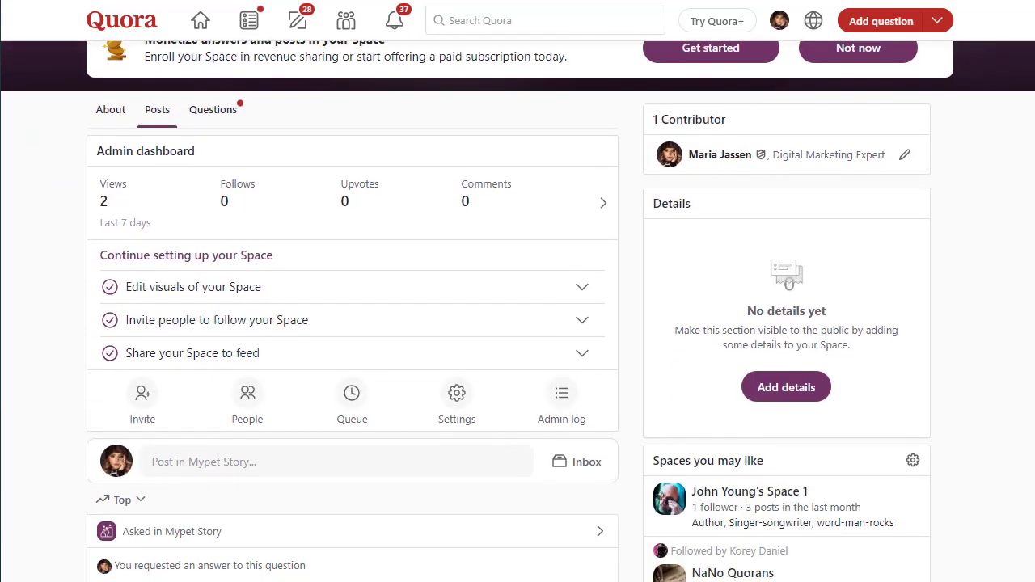
pyautogui.scroll(2, 518, 311)
pyautogui.scroll(3, 518, 312)
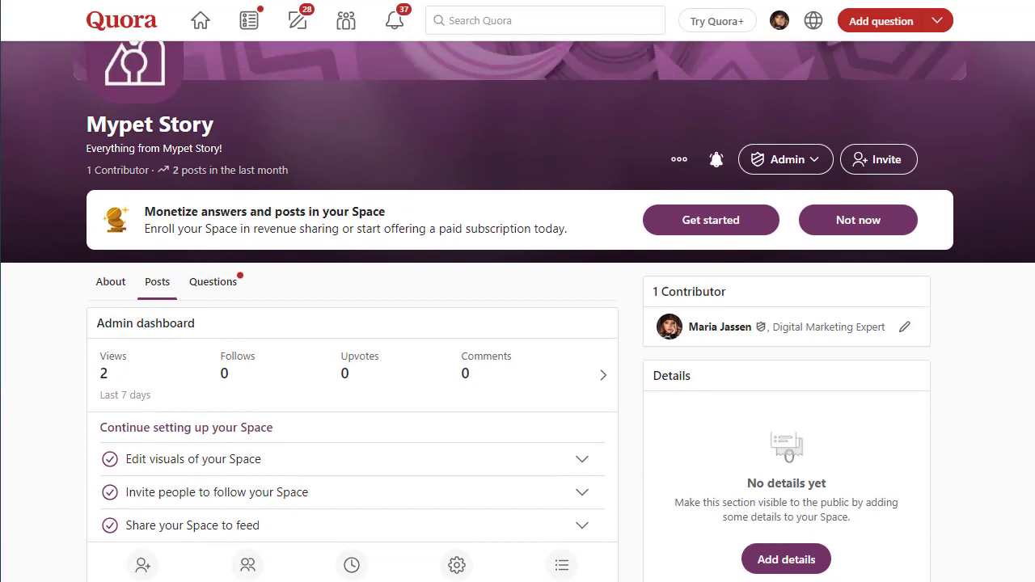
pyautogui.scroll(-2, 518, 311)
pyautogui.scroll(-2, 518, 311)
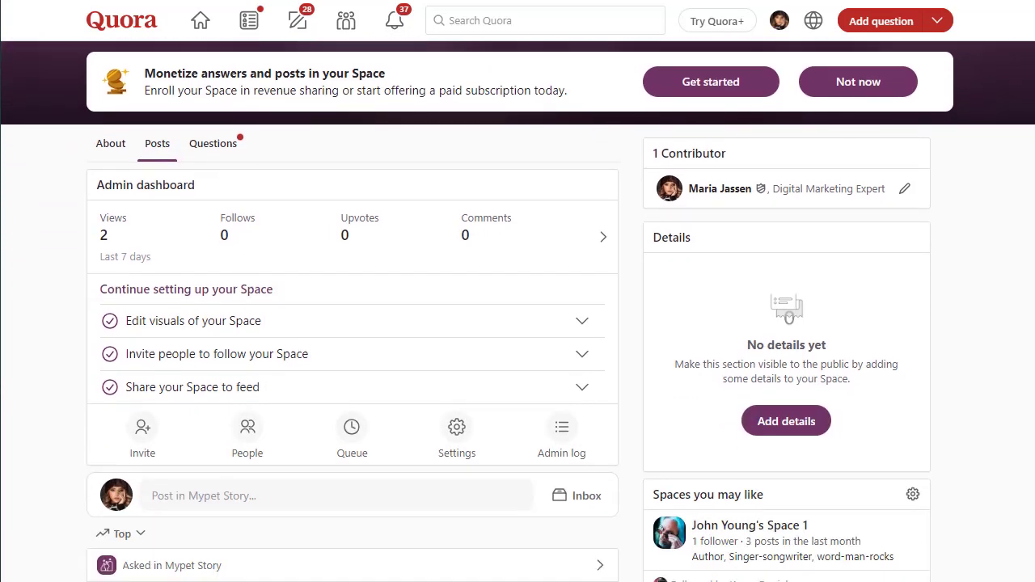
pyautogui.scroll(1, 484, 287)
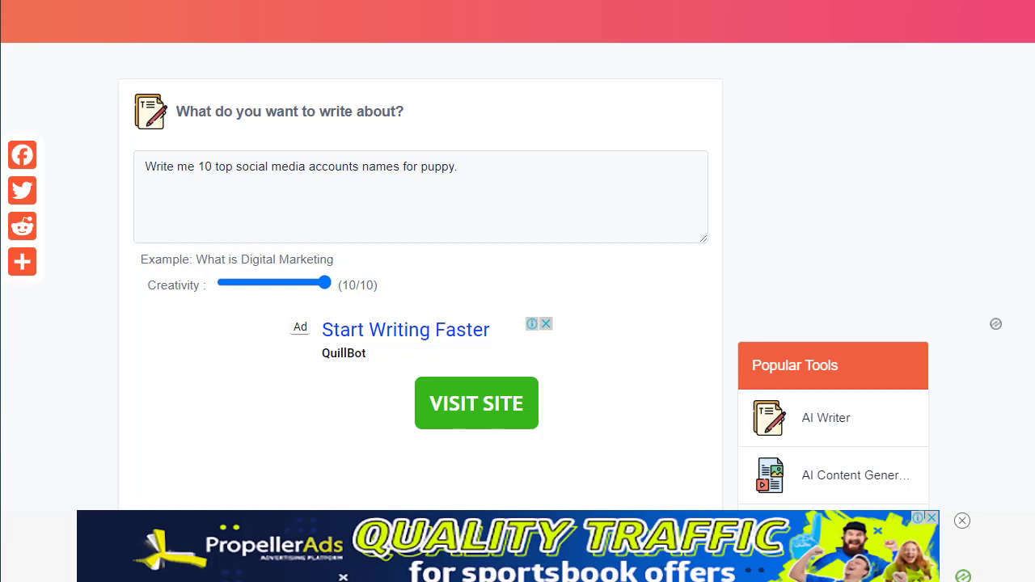
# Step: Look through the AI writer's list of puppy social media account names and open the Quora Answer Writer tool
pyautogui.scroll(-5, 518, 256)
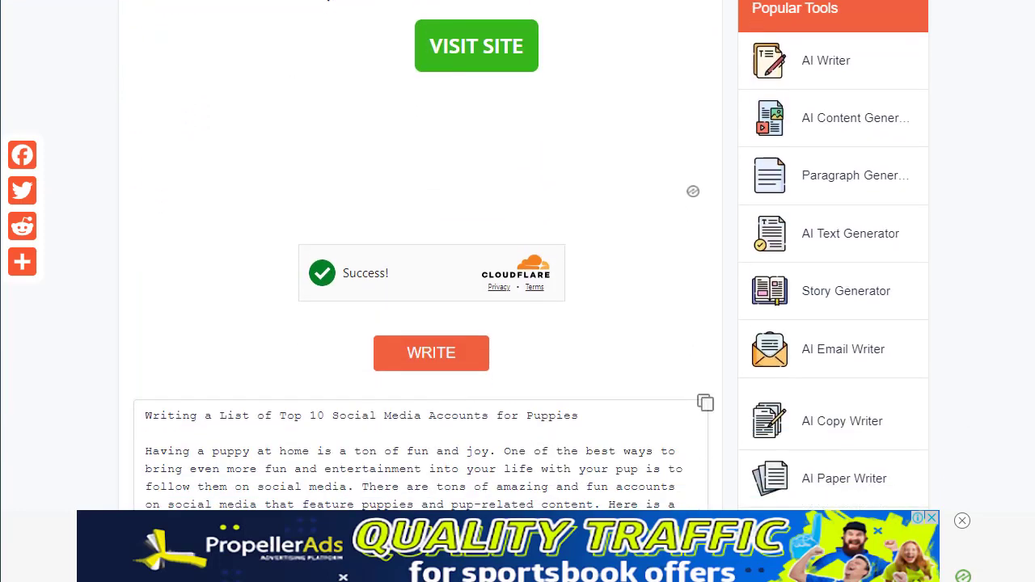
pyautogui.scroll(-4, 517, 255)
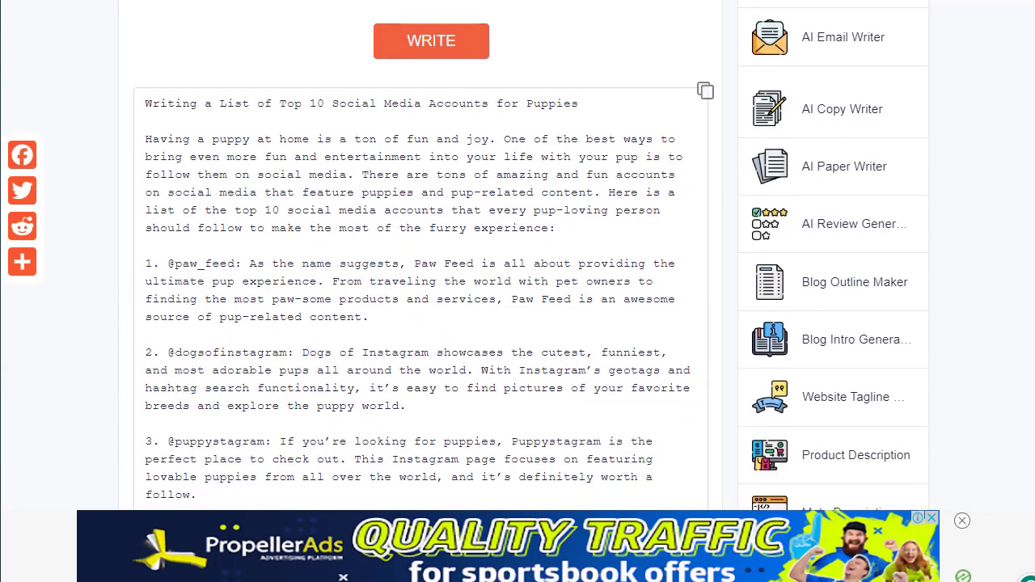
pyautogui.scroll(-3, 517, 256)
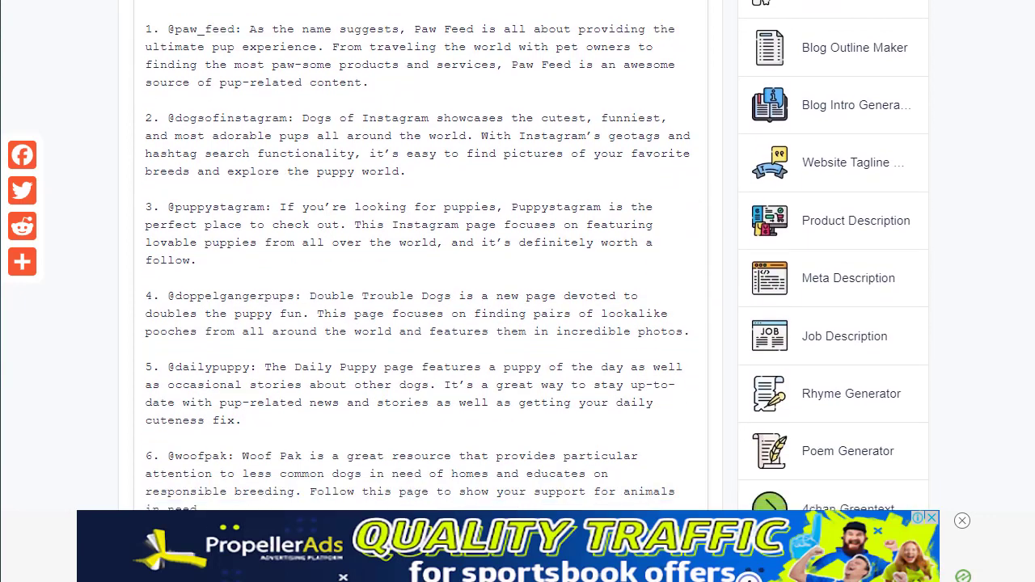
pyautogui.scroll(-5, 517, 255)
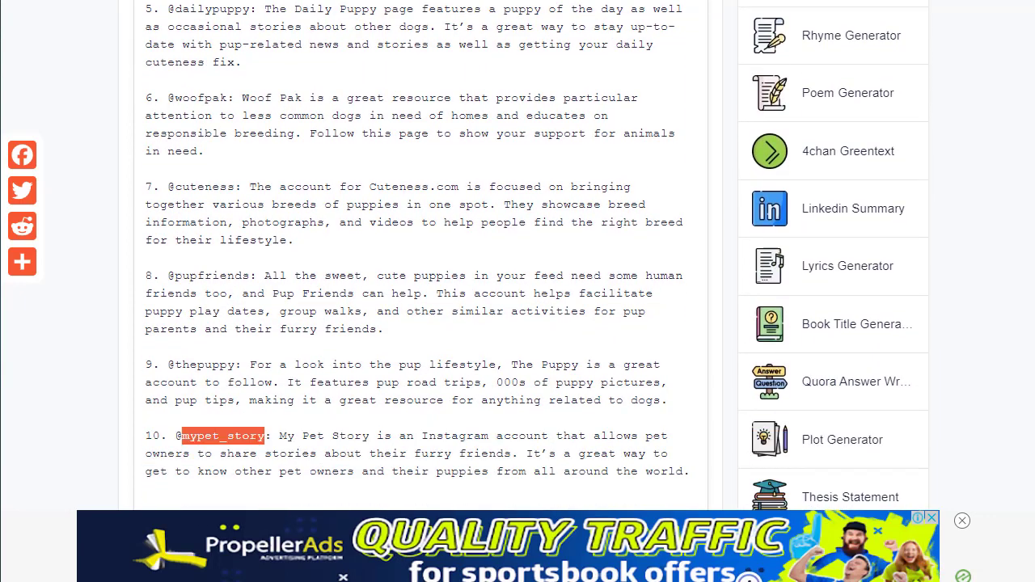
pyautogui.scroll(-2, 821, 261)
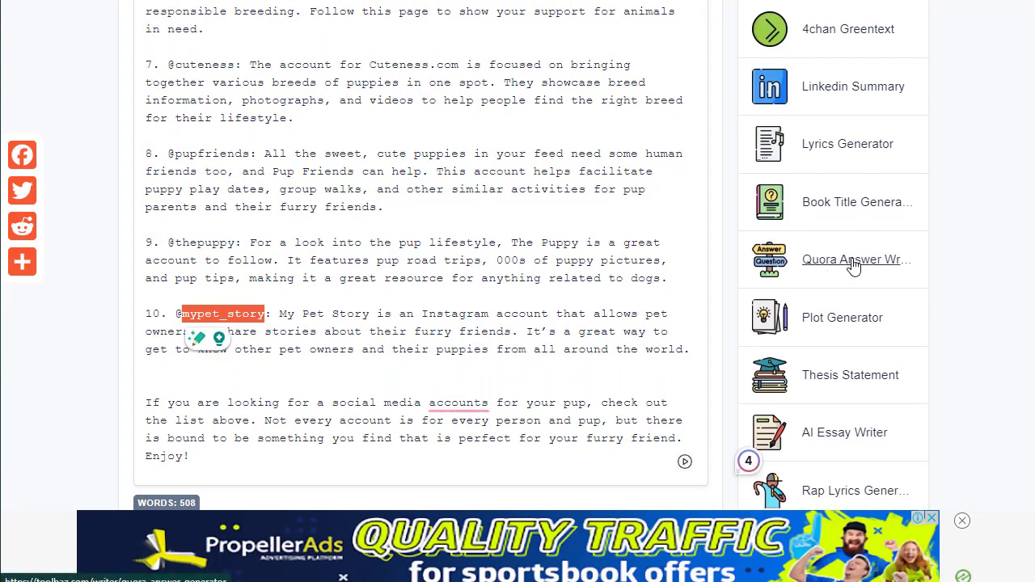
pyautogui.click(853, 267)
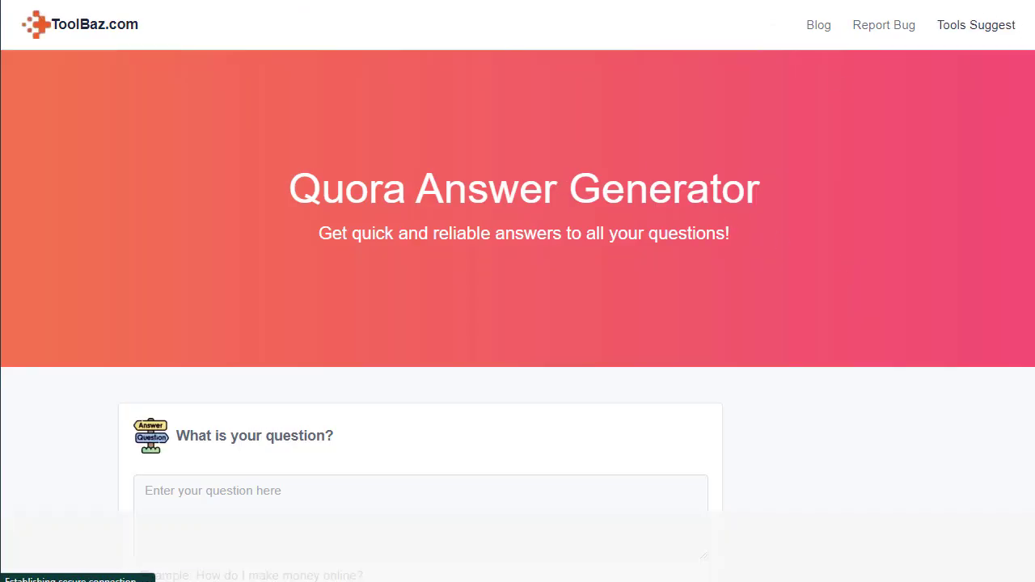
# Step: Activate the Quora Answer Generator's question field and raise the Creativity setting to its maximum
pyautogui.scroll(-2, 728, 223)
pyautogui.scroll(-2, 571, 180)
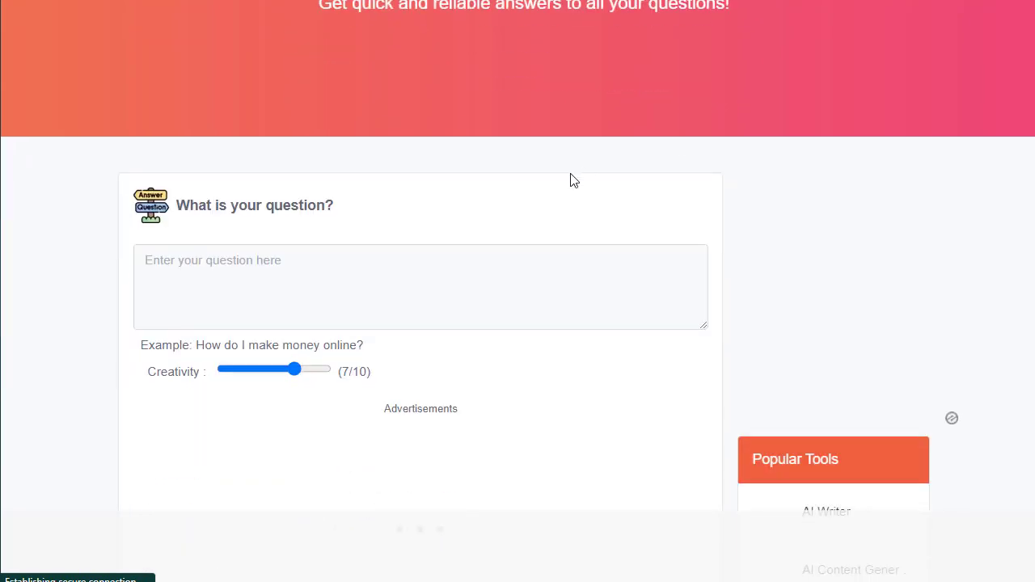
pyautogui.click(323, 271)
pyautogui.moveTo(306, 377); pyautogui.dragTo(389, 386)
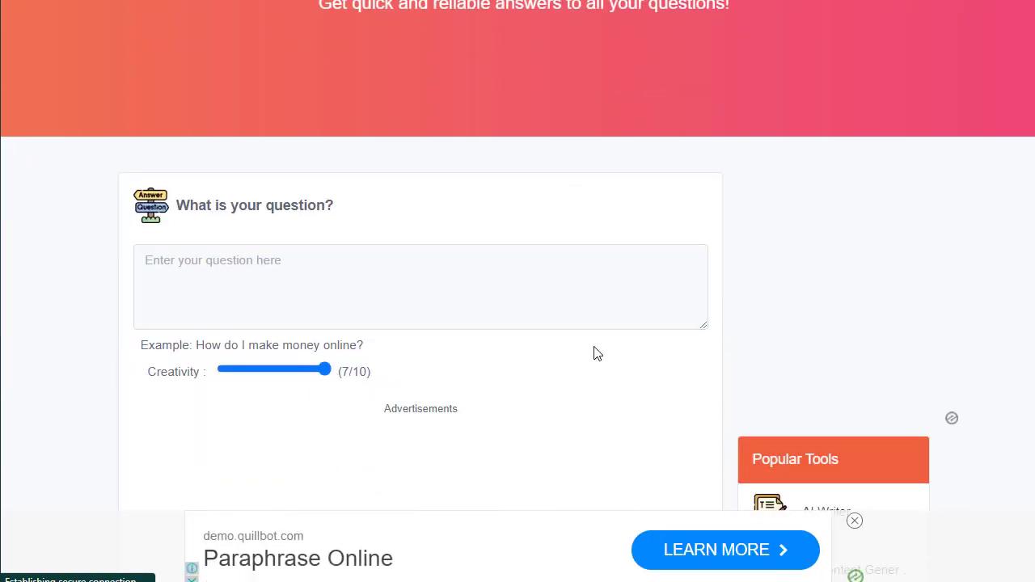
pyautogui.scroll(-6, 1003, 111)
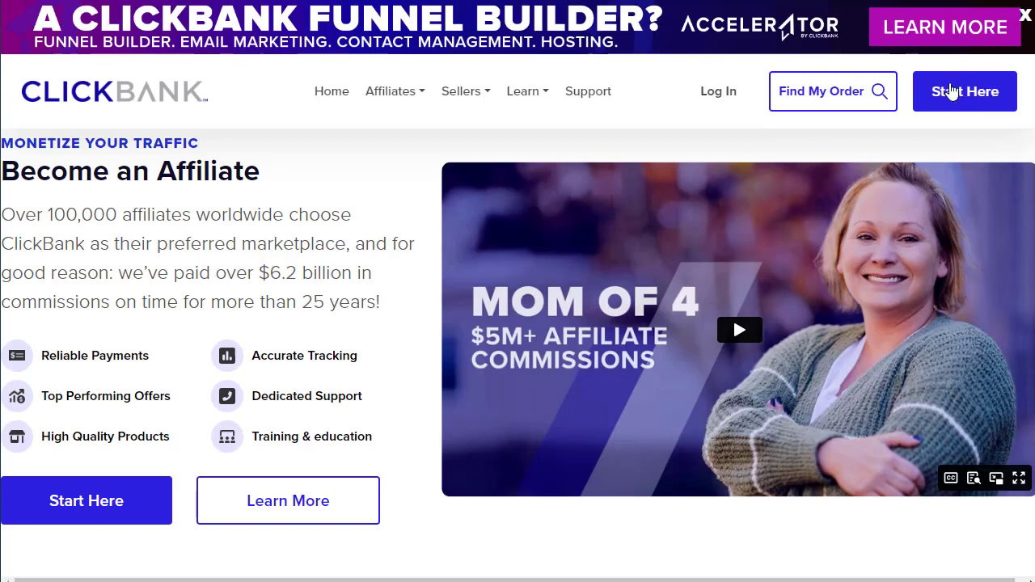
# Step: In the ClickBank Marketplace, examine the "dog training" search results and open the Brain Training for Dogs offer
pyautogui.click(718, 91)
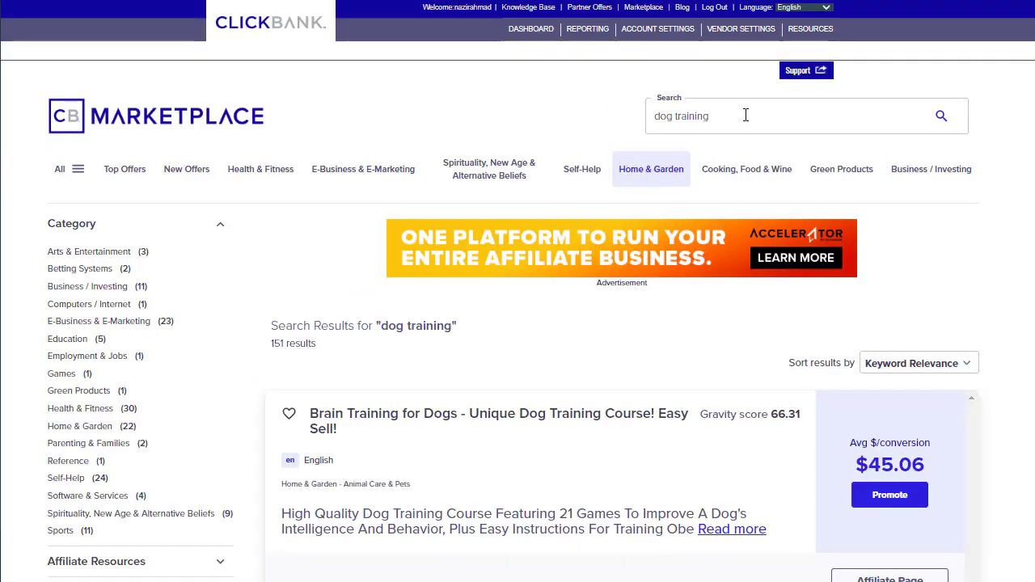
pyautogui.click(719, 116)
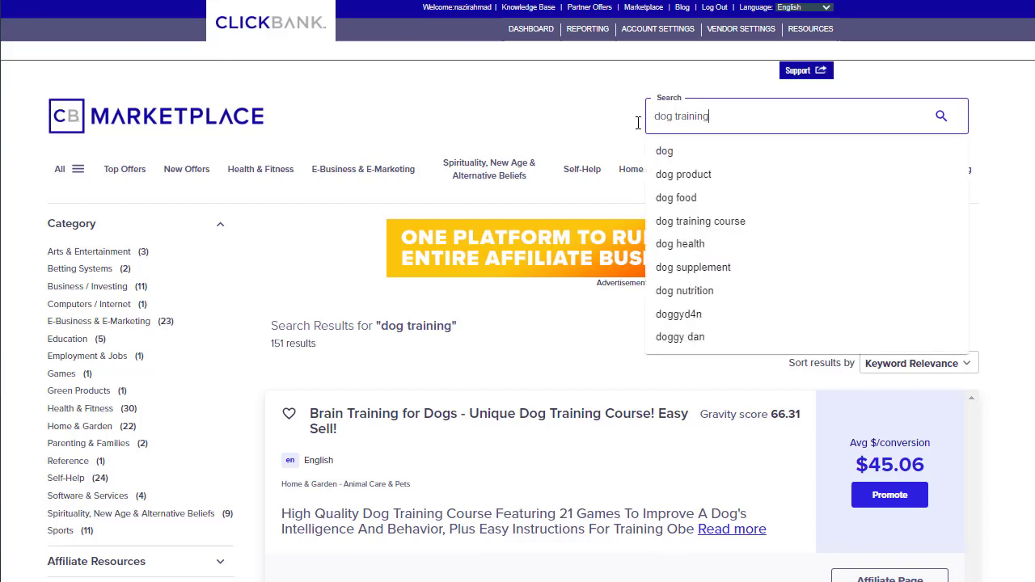
pyautogui.moveTo(717, 117); pyautogui.dragTo(657, 116)
pyautogui.click(578, 117)
pyautogui.scroll(-3, 438, 194)
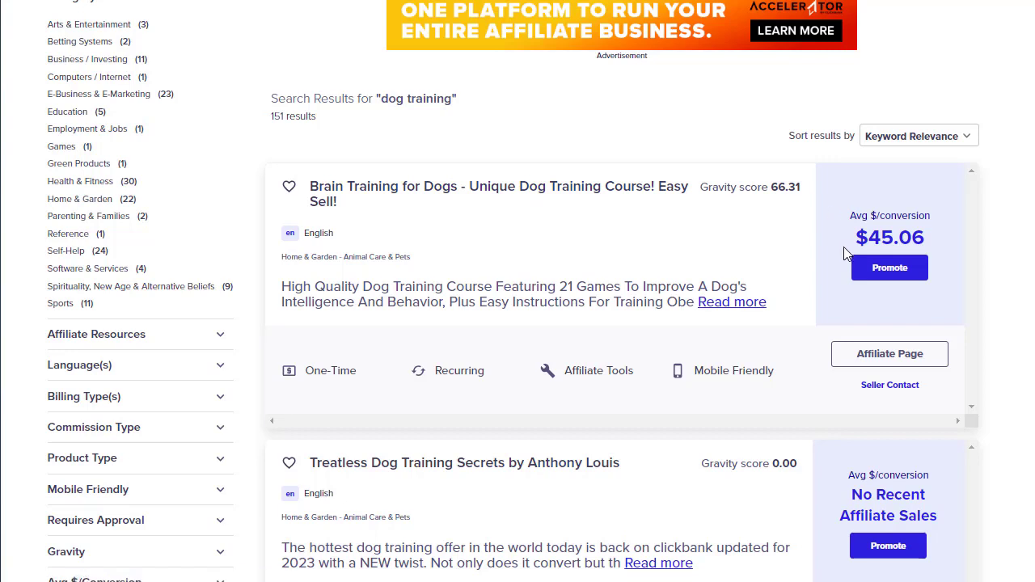
pyautogui.moveTo(900, 237)
pyautogui.click(520, 197)
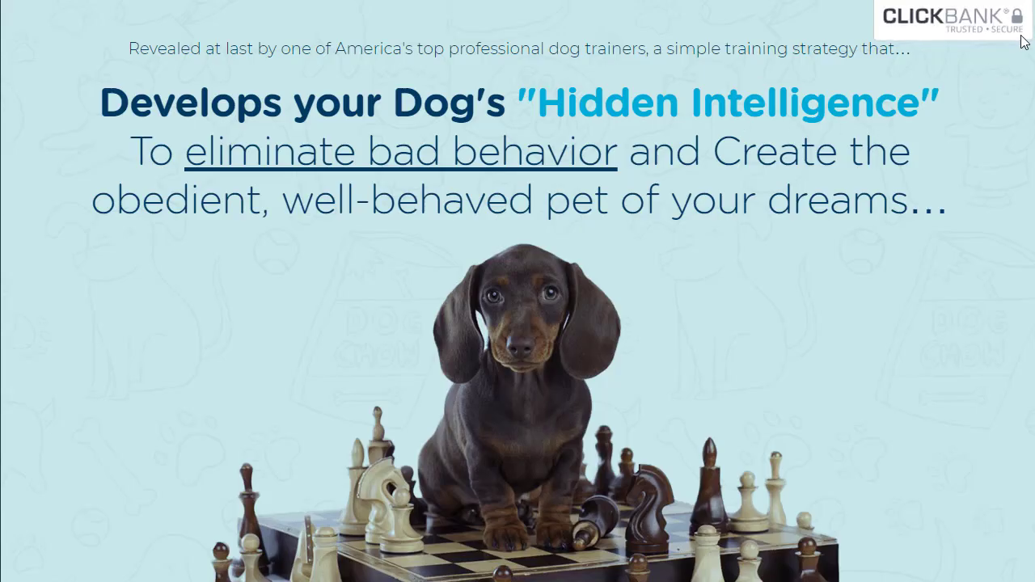
# Step: Read through the Brain Training for Dogs sales page, from the trainer's introduction to the expert testimonials
pyautogui.scroll(-12, 517, 291)
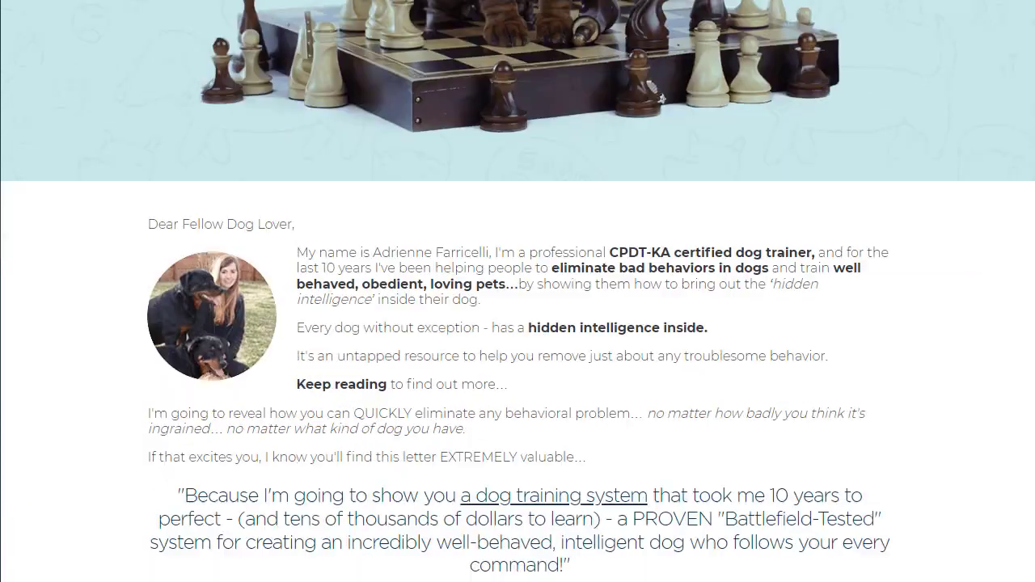
pyautogui.scroll(3, 518, 291)
pyautogui.scroll(-9, 517, 291)
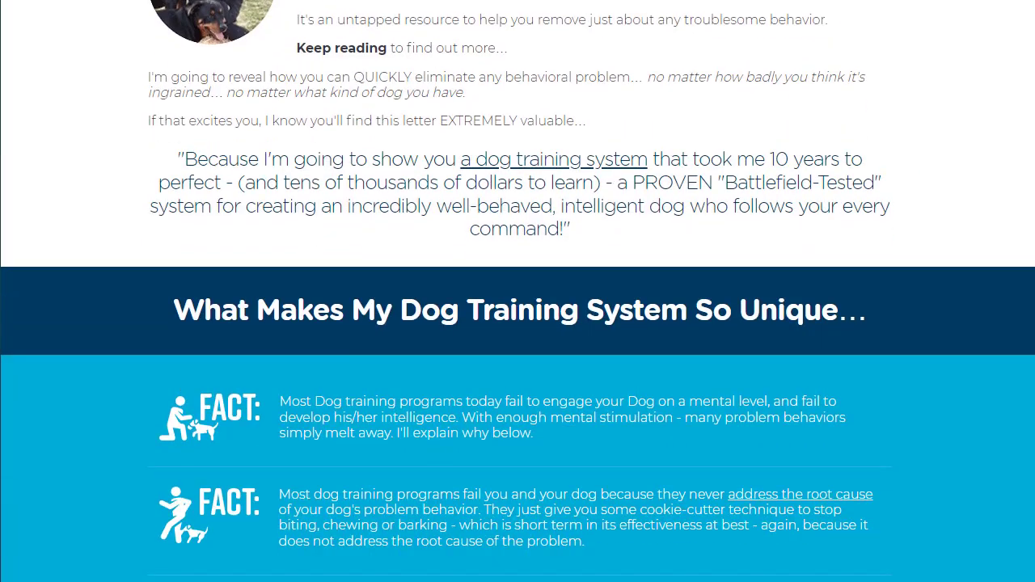
pyautogui.scroll(-6, 518, 291)
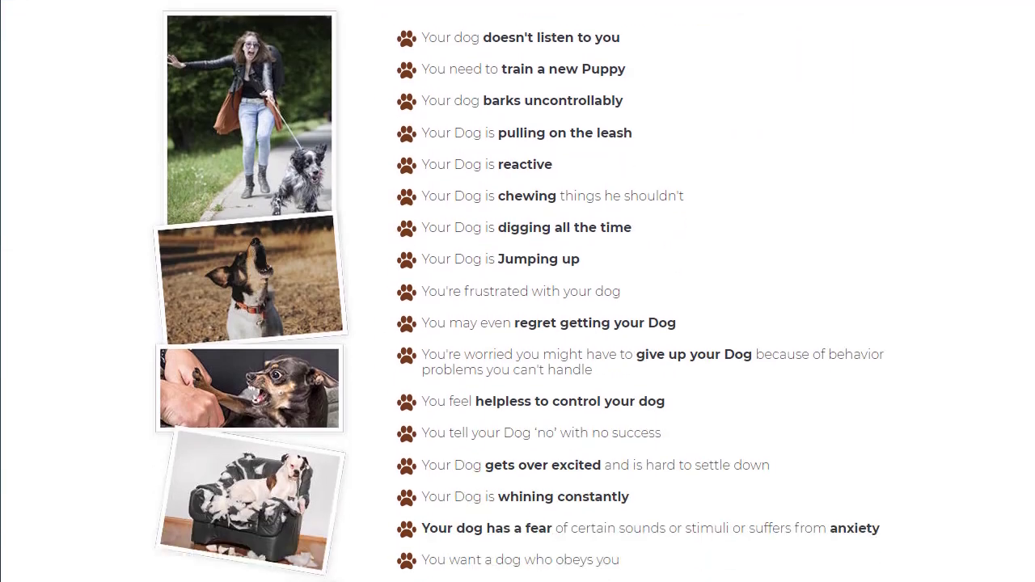
pyautogui.scroll(-7, 517, 291)
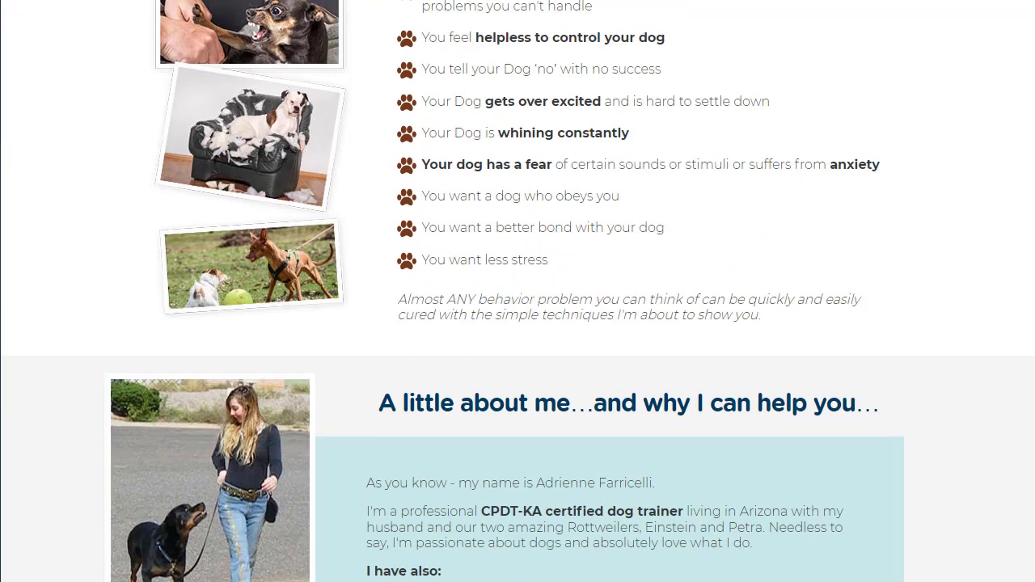
pyautogui.scroll(-6, 518, 292)
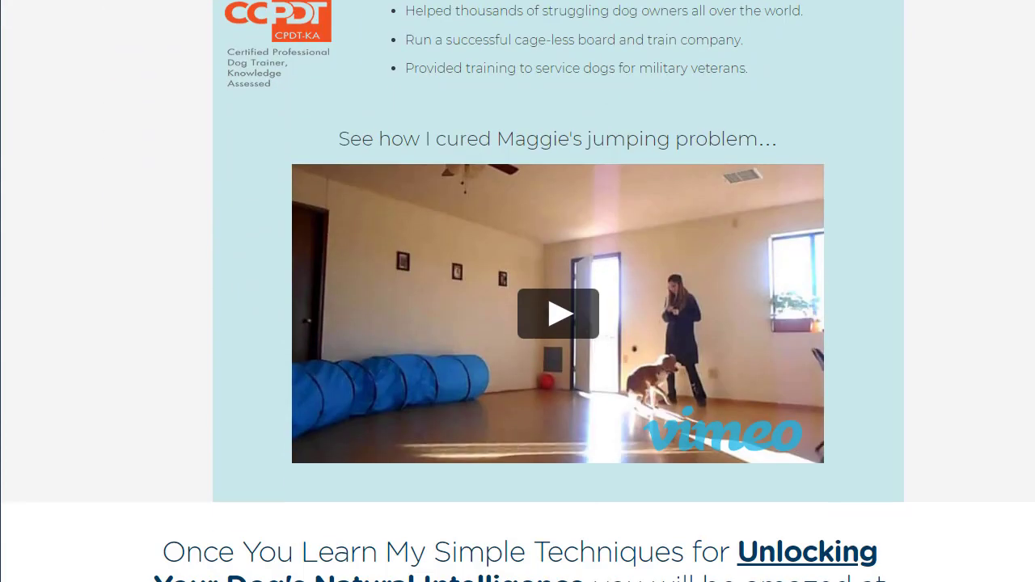
pyautogui.scroll(-10, 517, 291)
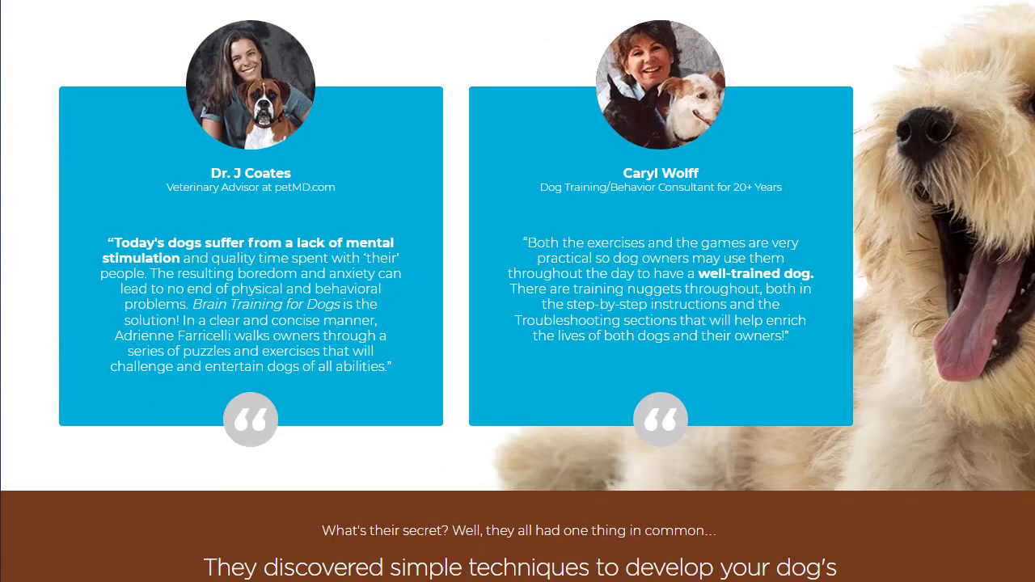
# Step: Continue reading the Brain Training for Dogs sales page, covering the science behind the training system and the reasons to choose it
pyautogui.scroll(-9, 517, 291)
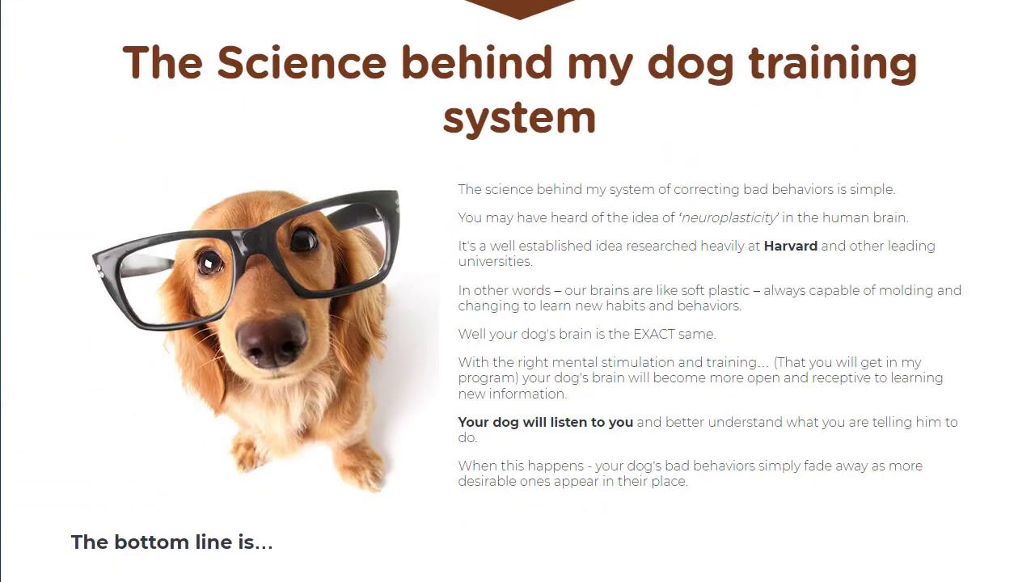
pyautogui.scroll(-15, 518, 291)
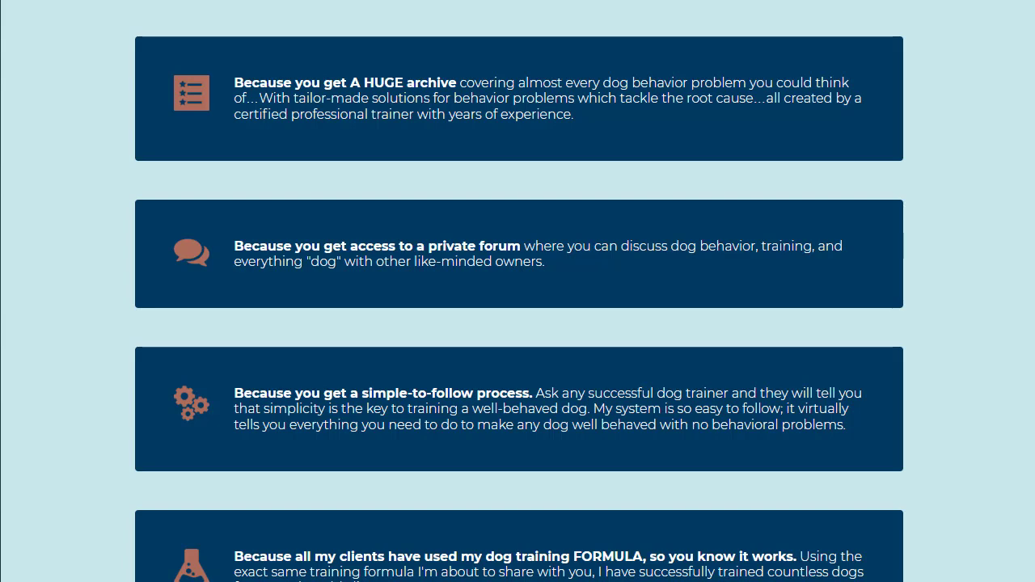
pyautogui.scroll(-1, 519, 302)
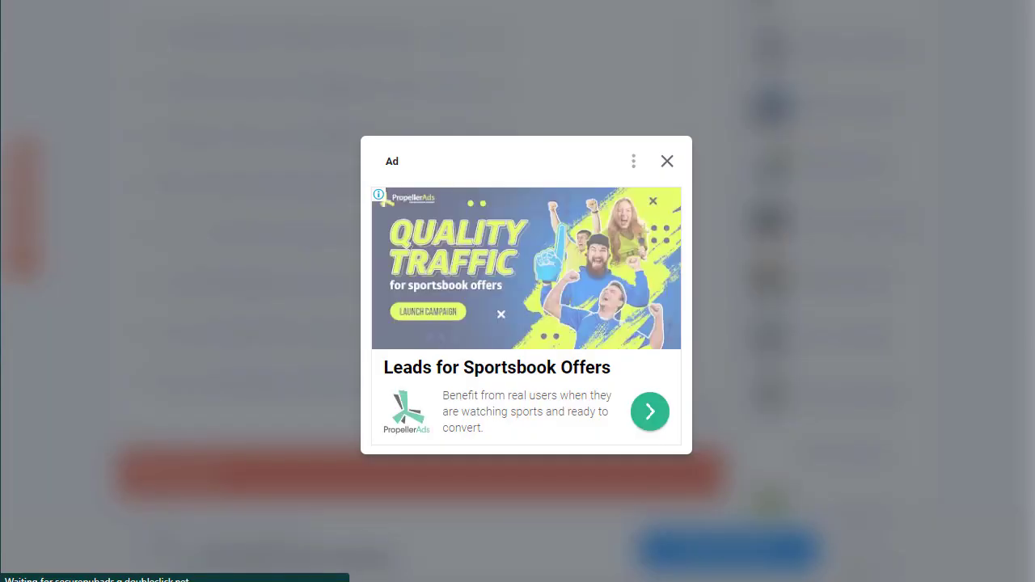
# Step: Dismiss the ad covering the AI writer's puppy question list, and switch to Quora to review the questions asked in the Mypet Story Space
pyautogui.click(667, 161)
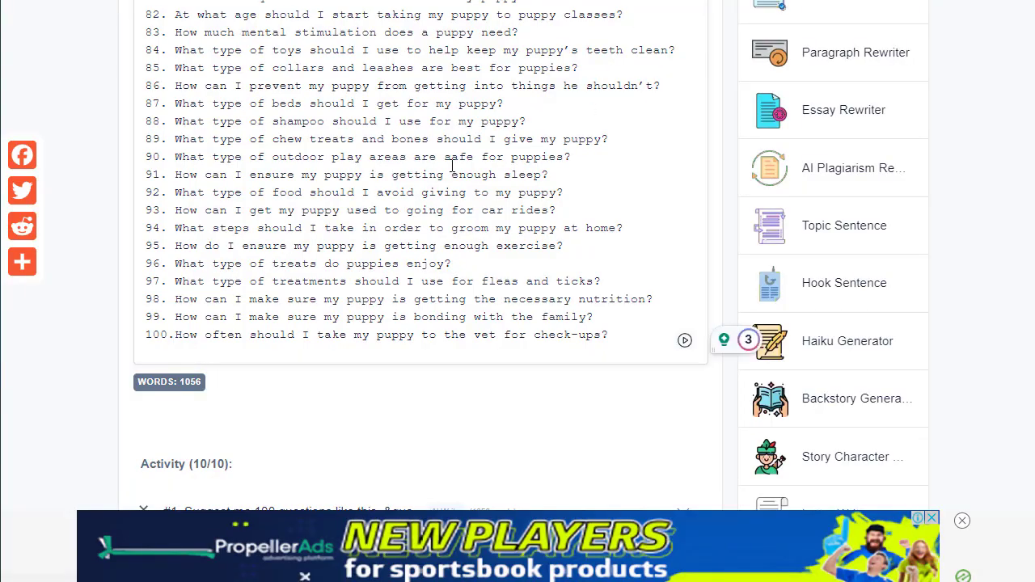
pyautogui.doubleClick(434, 193)
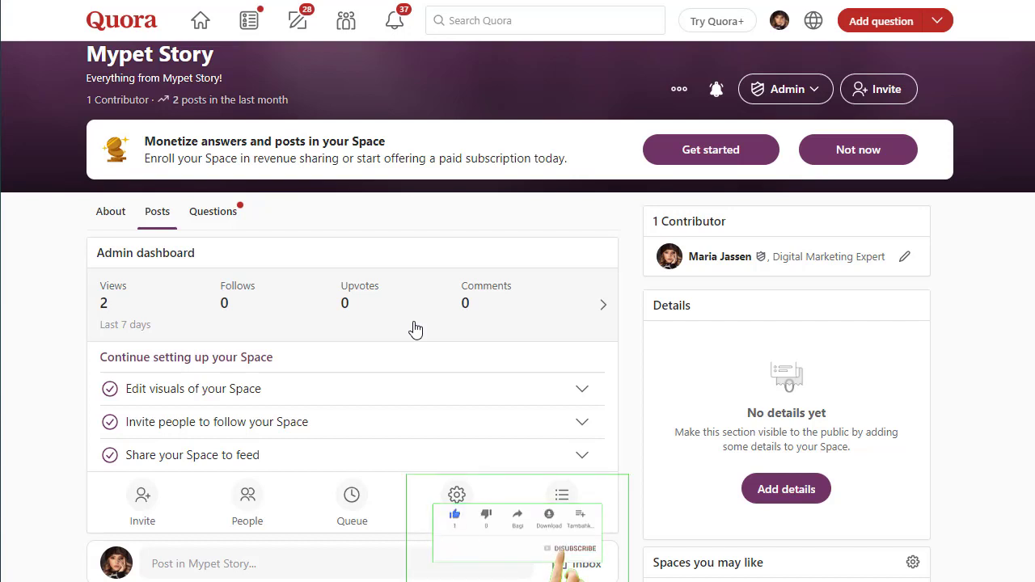
pyautogui.scroll(-3, 415, 328)
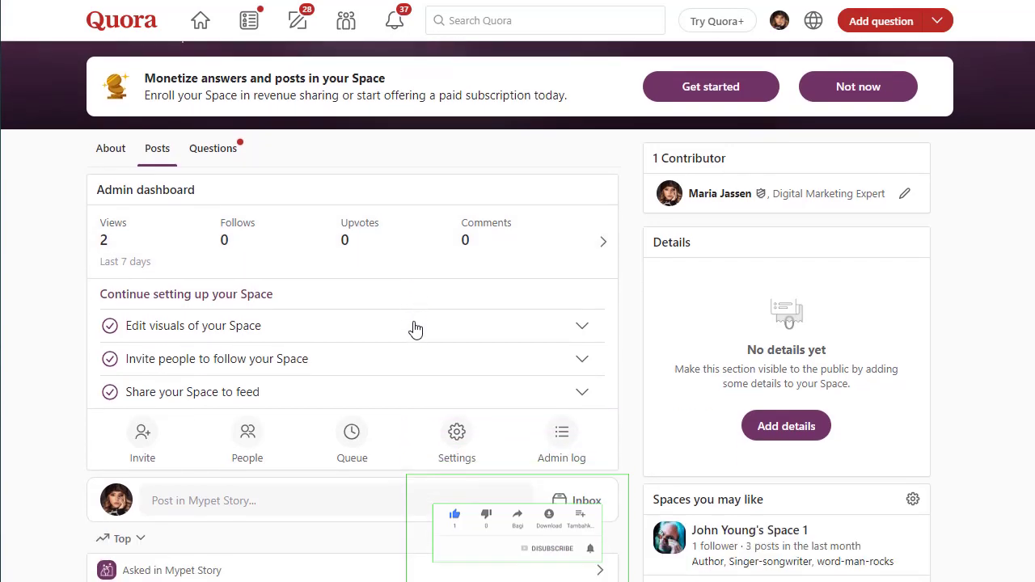
pyautogui.scroll(-1, 415, 329)
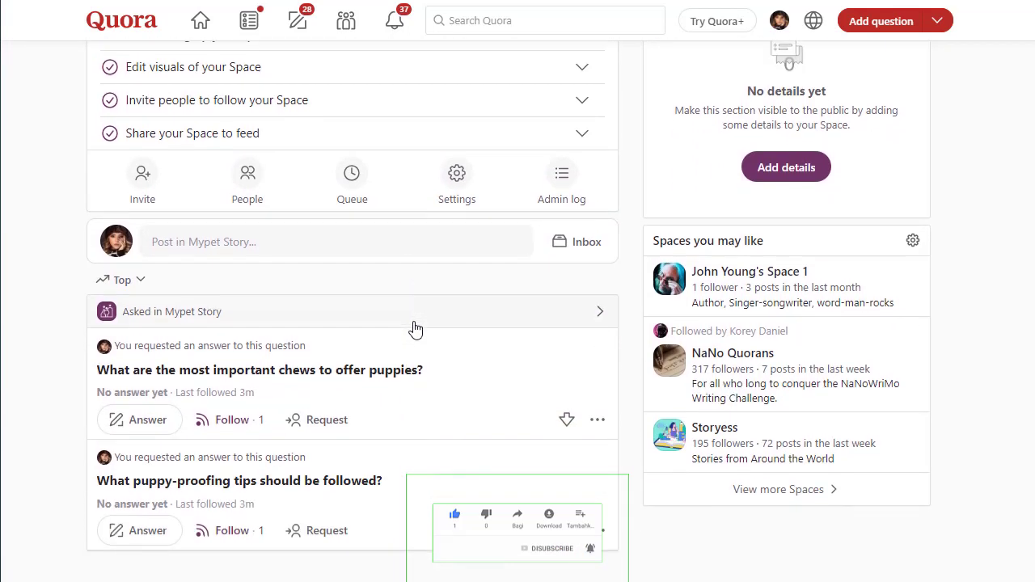